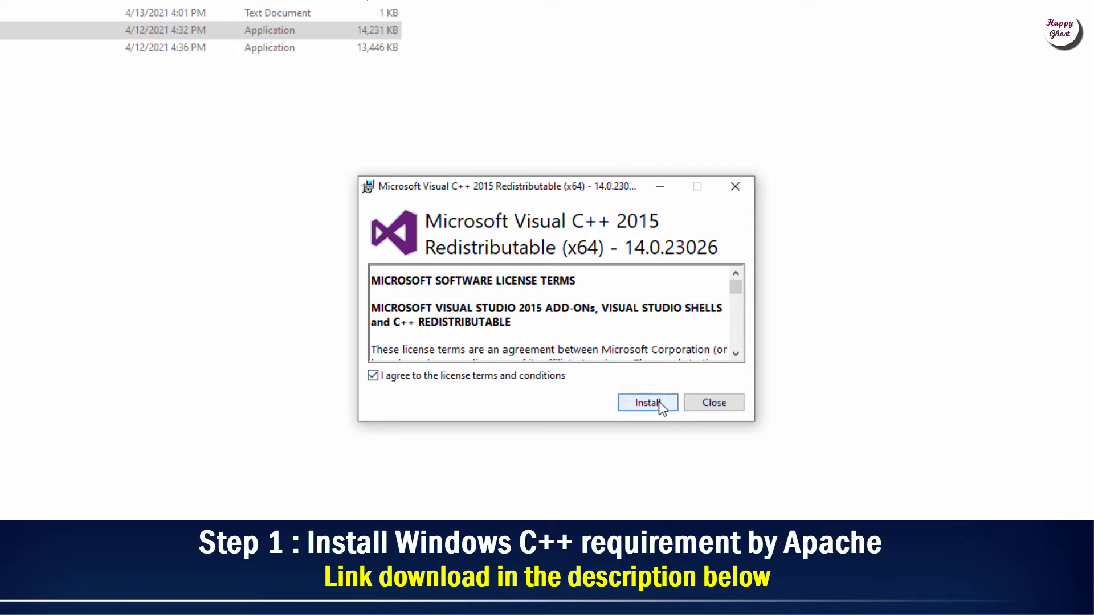
Step: Run the Visual C++ 2015 x64 redistributable setup and close it after it reports 'already installed'
click(659, 401)
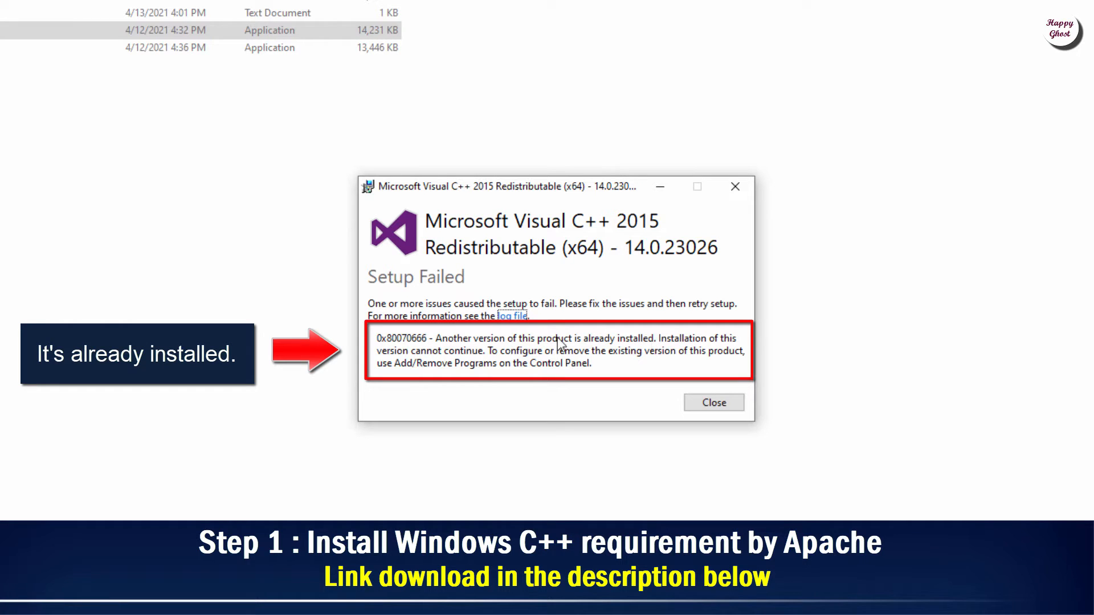
click(722, 398)
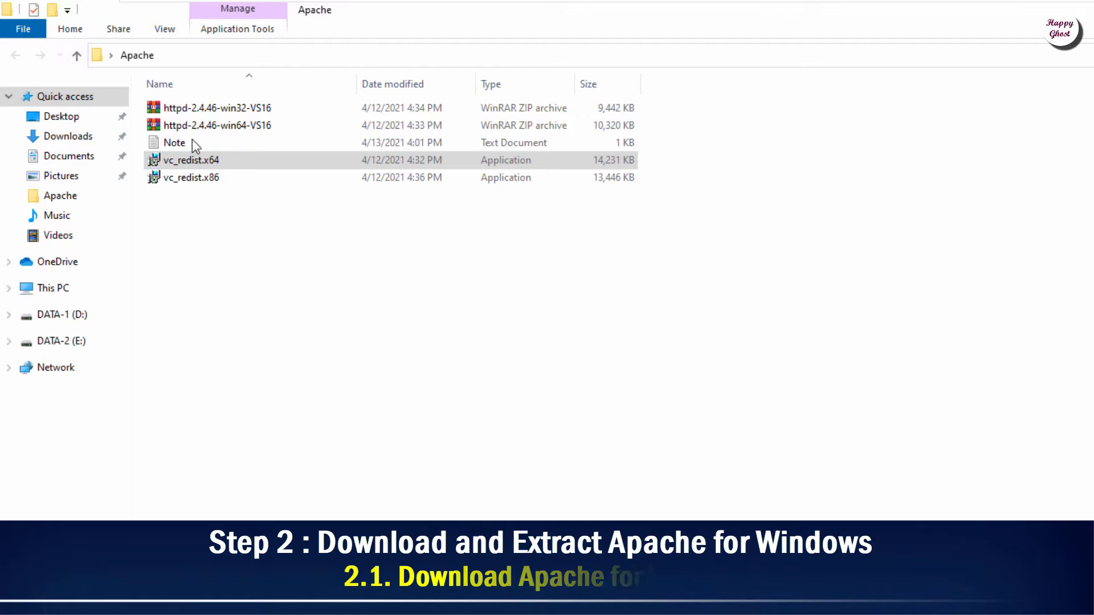
Step: Extract httpd-2.4.46-win64-VS16.zip with WinRAR into its own httpd-2.4.46-win64-VS16 folder
drag(692, 106, 259, 130)
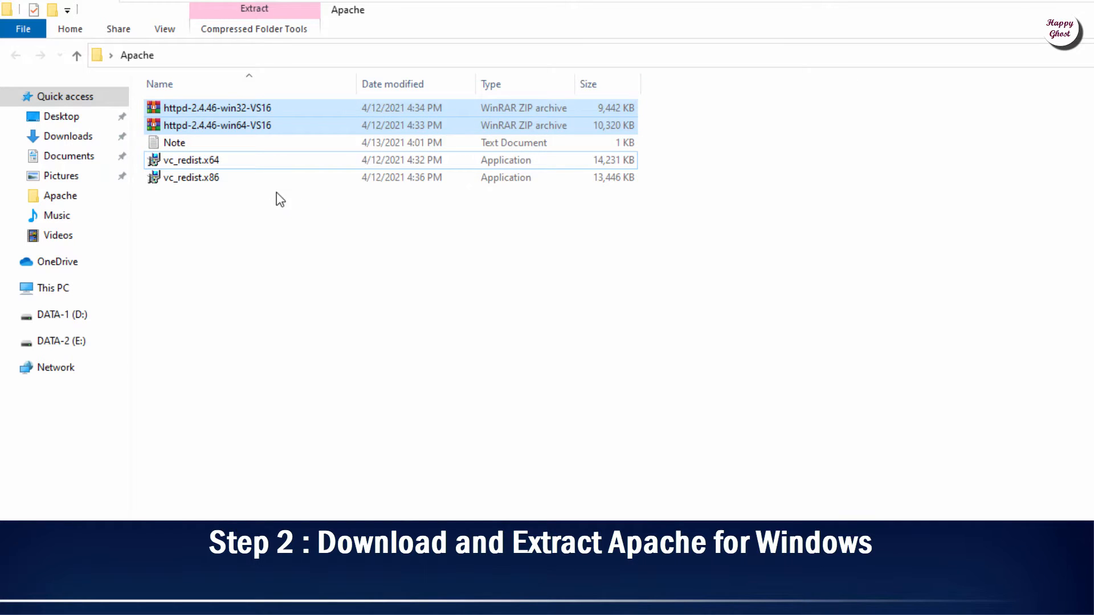
click(238, 121)
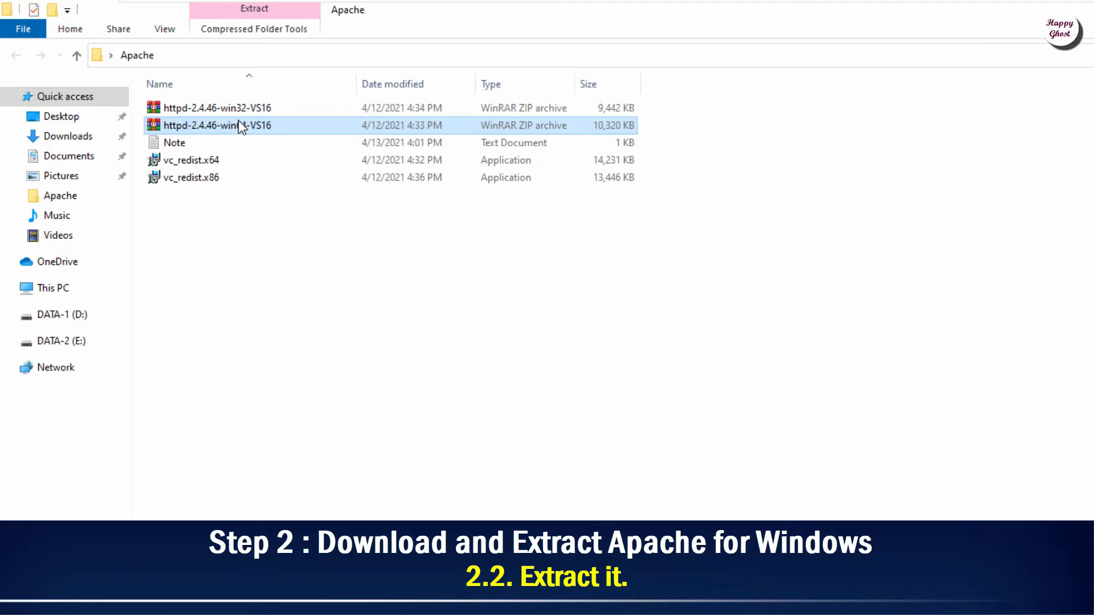
right_click(238, 121)
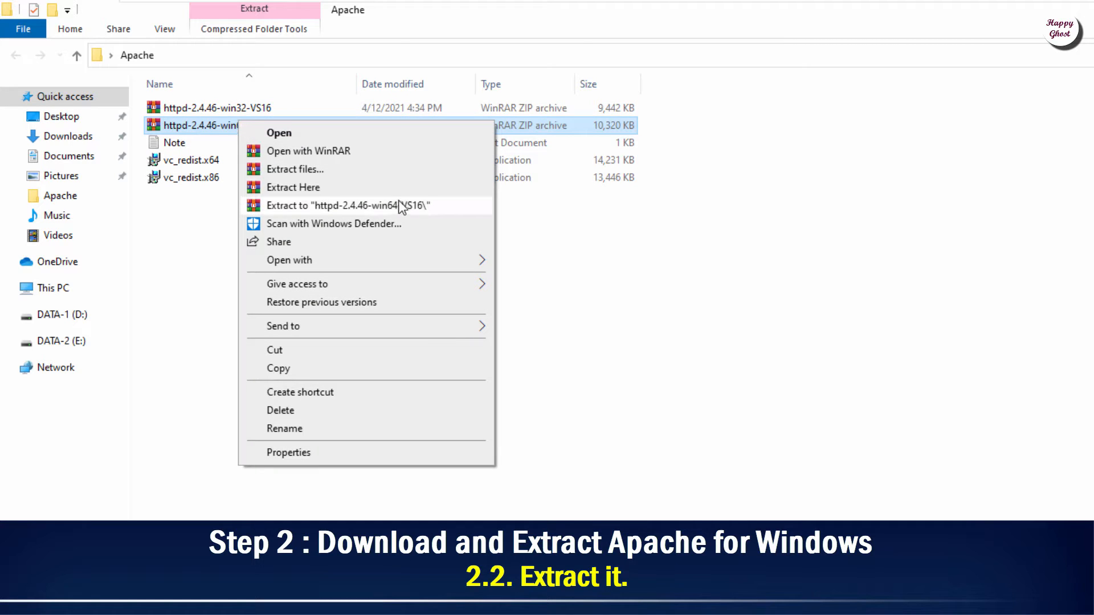
click(427, 210)
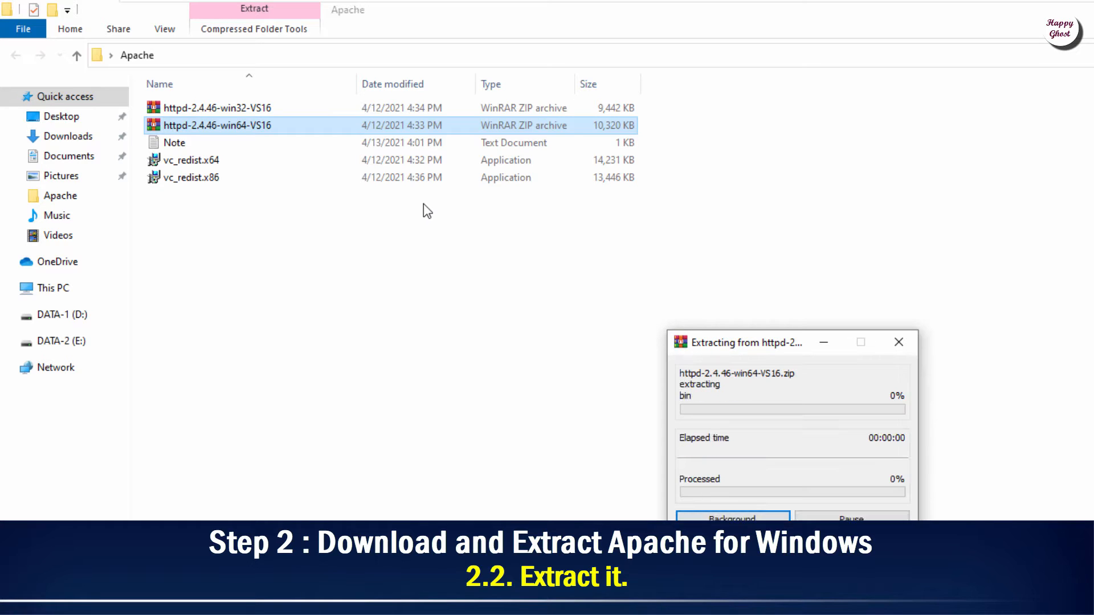
drag(729, 338, 223, 190)
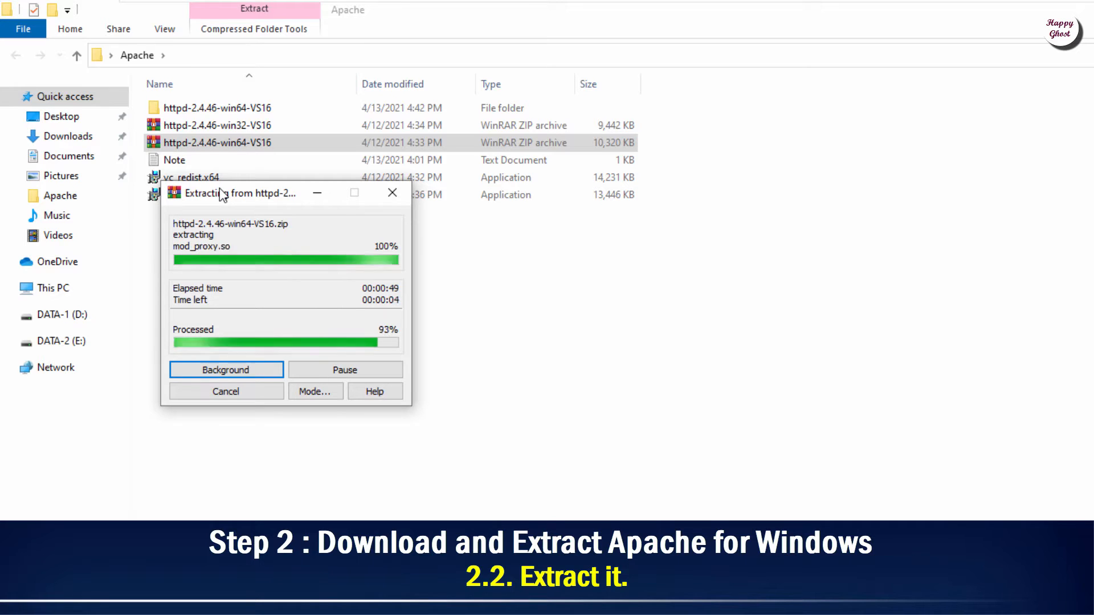
Step: Cut the Apache24 folder from inside the extracted httpd-2.4.46-win64-VS16 folder
click(282, 110)
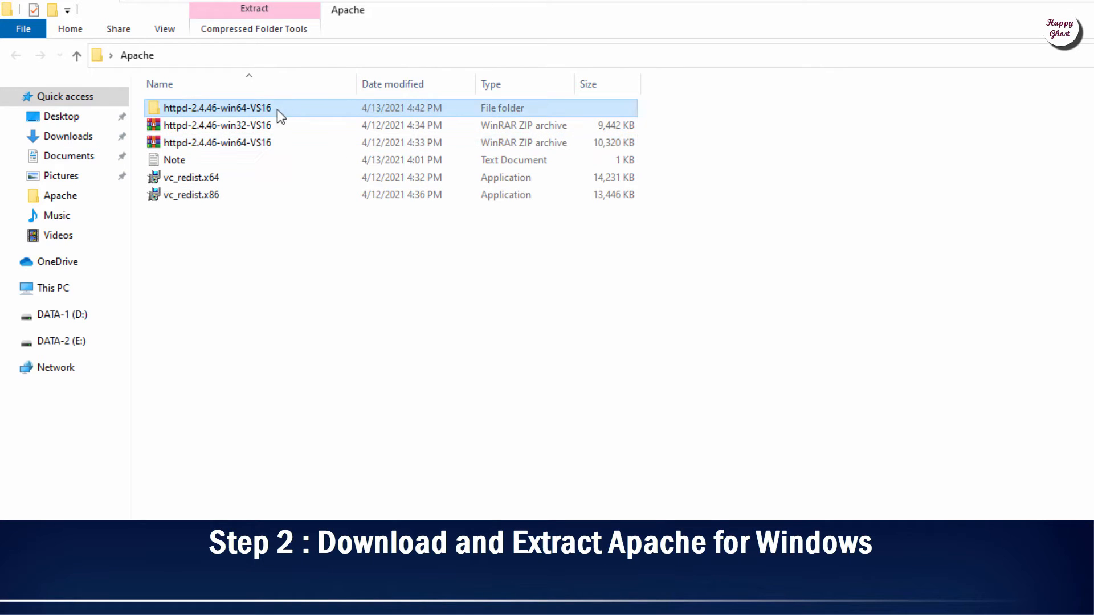
right_click(275, 111)
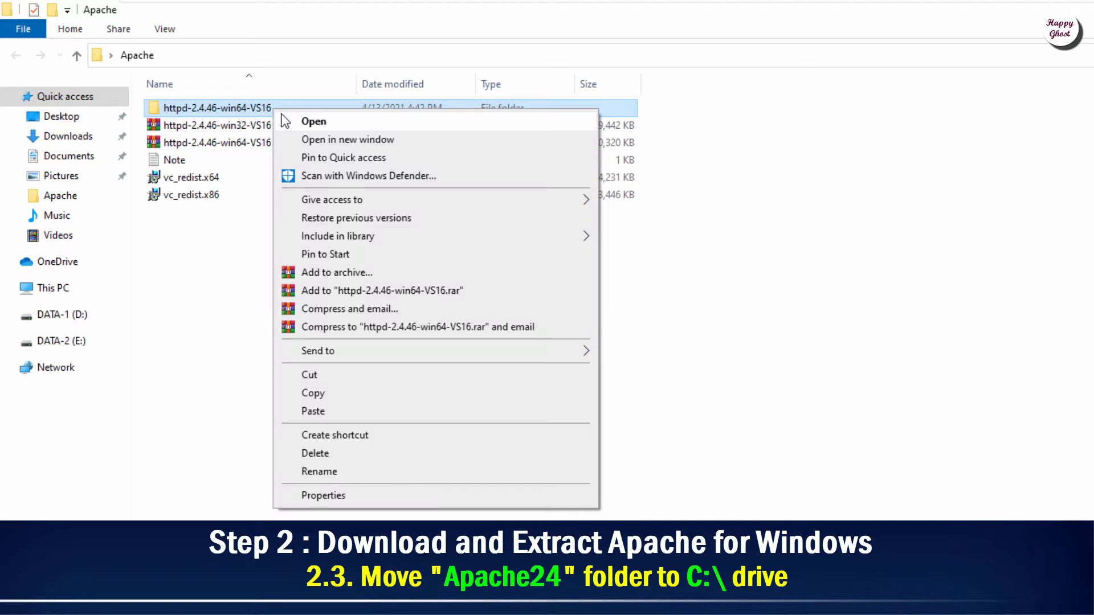
click(285, 121)
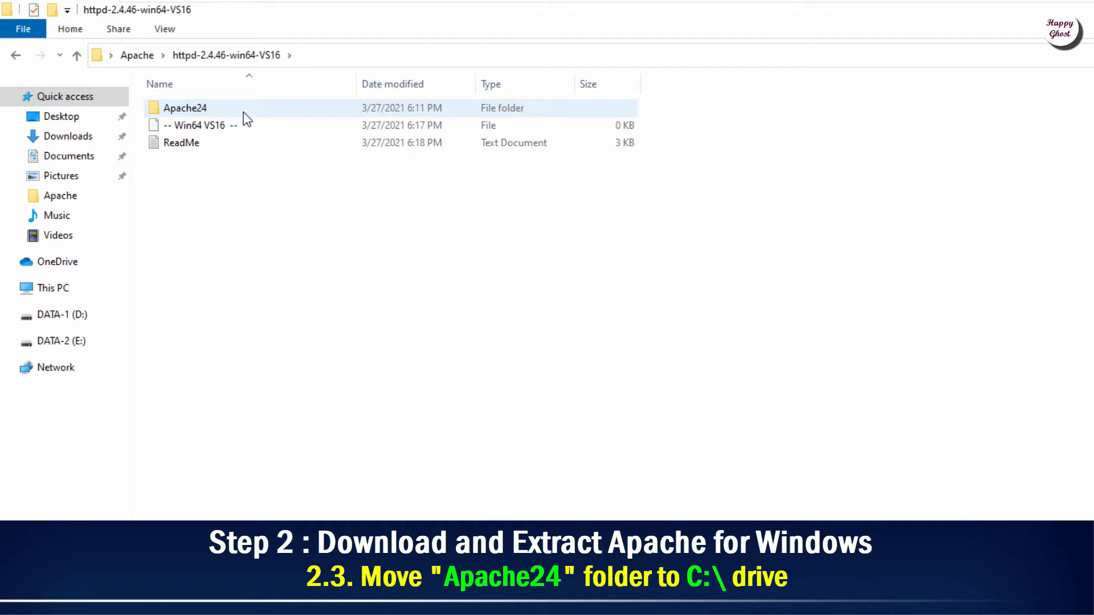
right_click(200, 117)
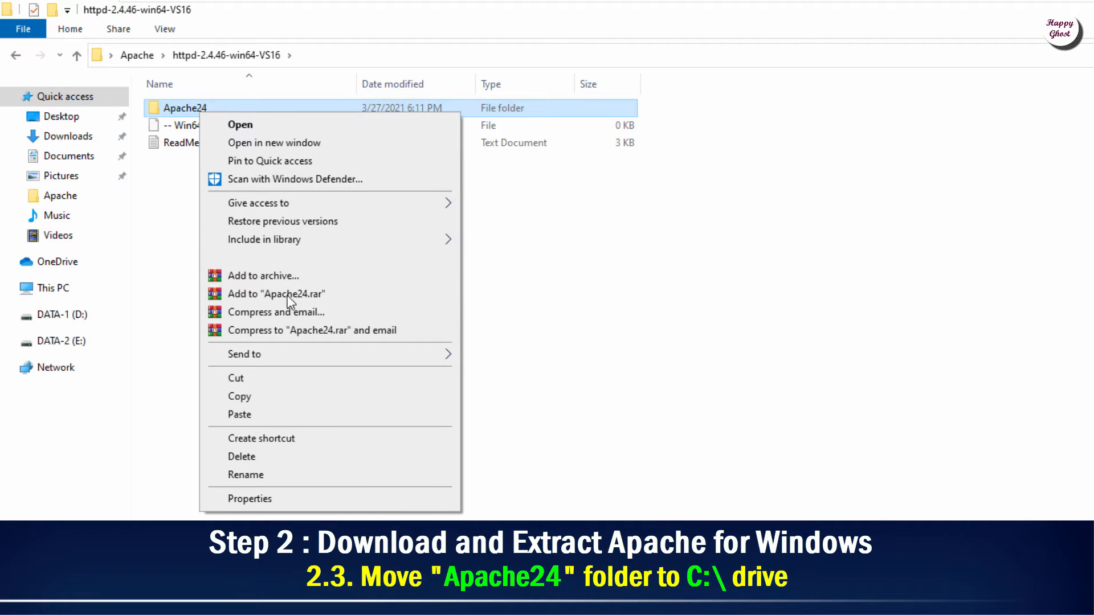
click(269, 378)
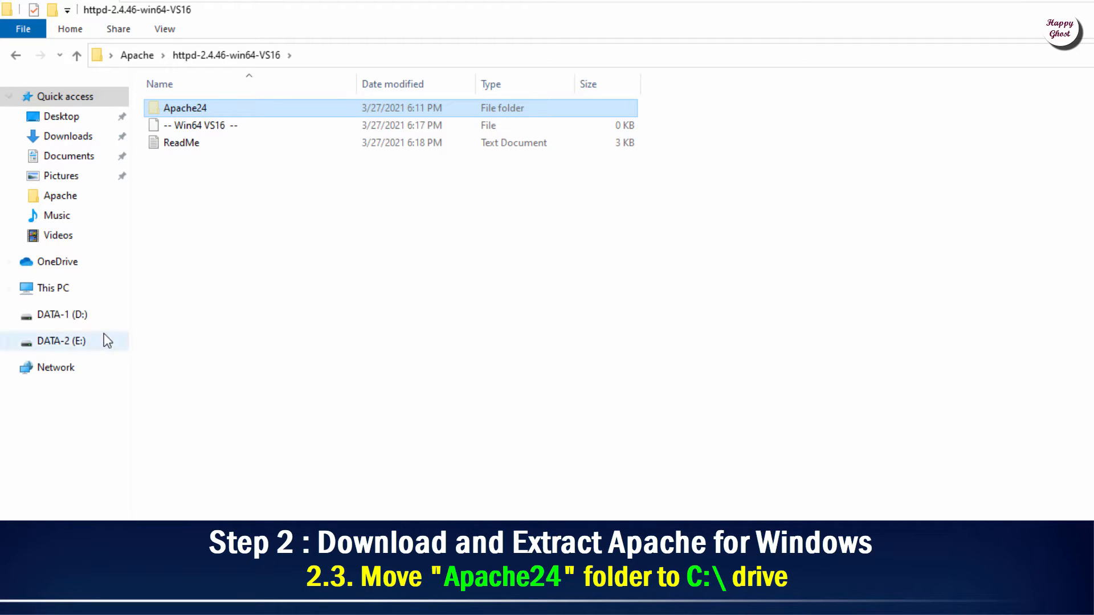
Step: Paste Apache24 into the root of the SYSTEM (C:) drive
click(61, 289)
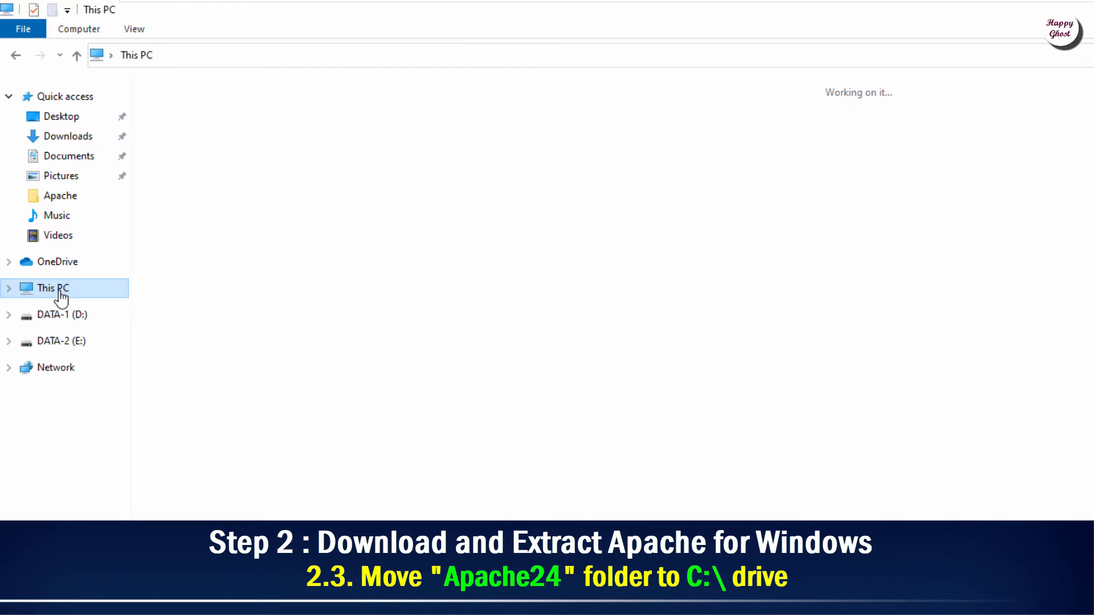
click(221, 236)
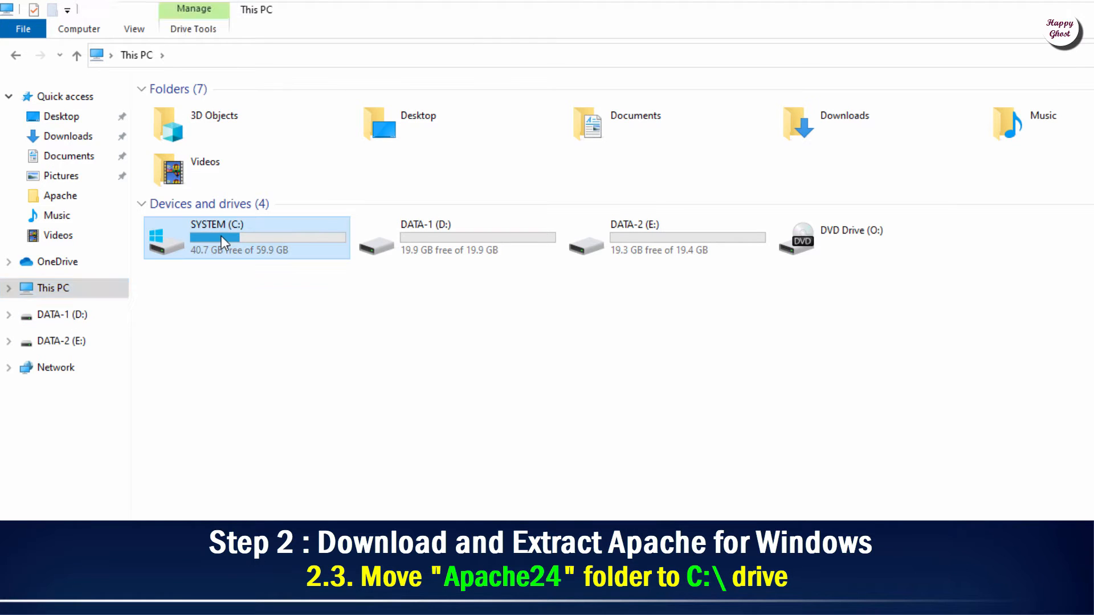
right_click(221, 236)
click(260, 250)
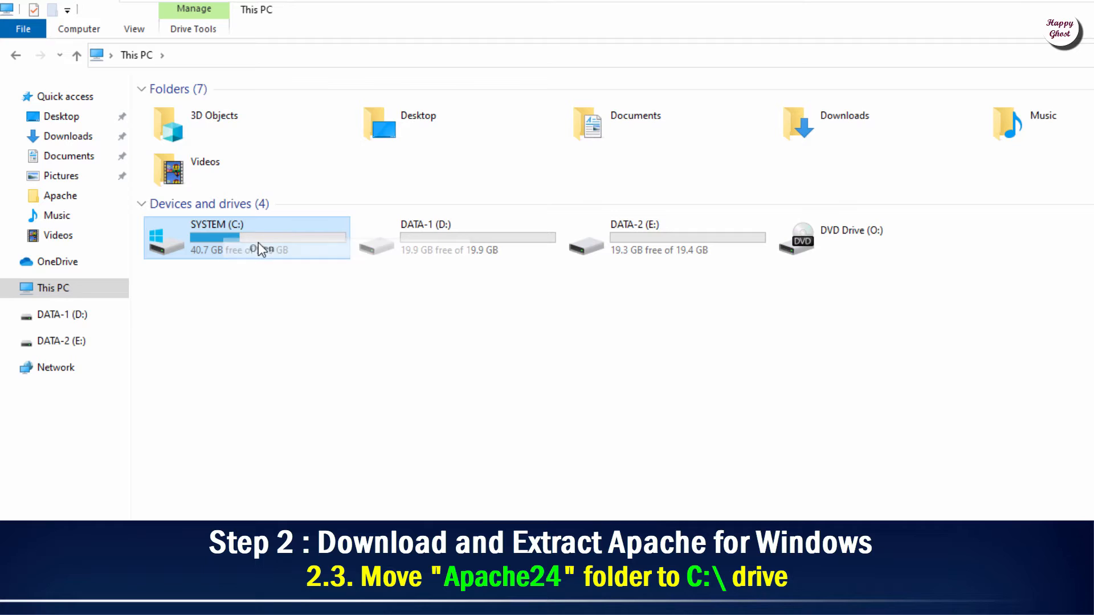
right_click(250, 224)
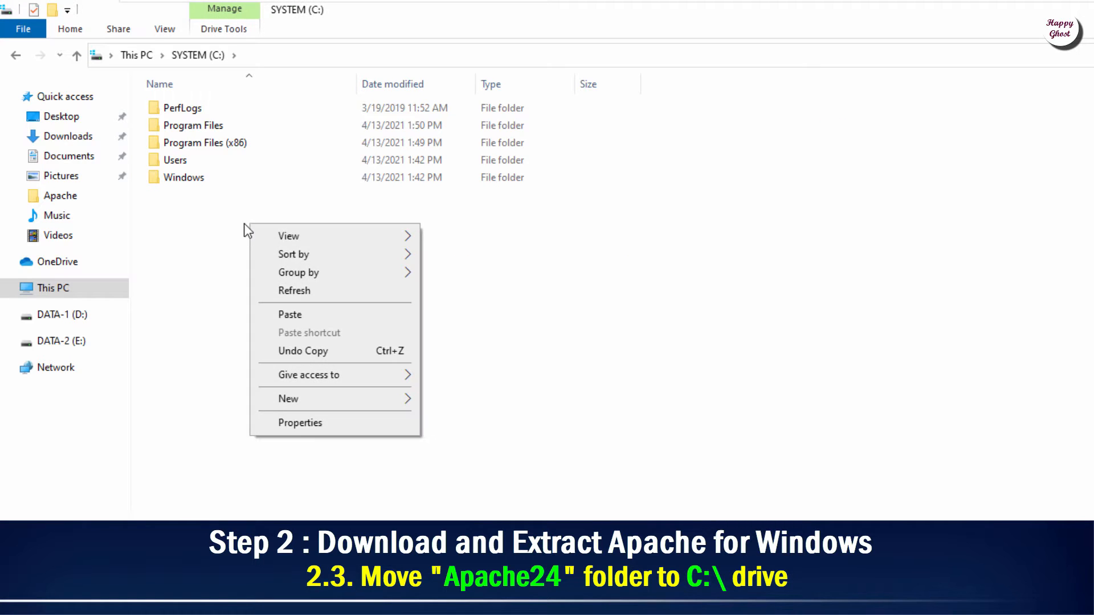
click(282, 306)
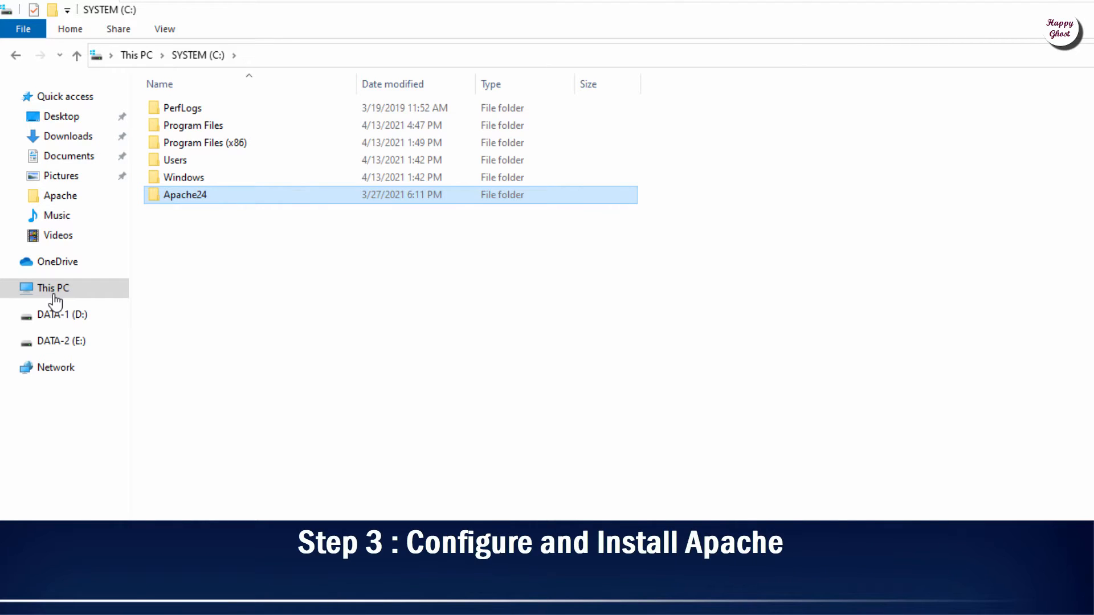
Step: Go into C:\Apache24\conf and open httpd.conf with Edit with Notepad++
key(Menu)
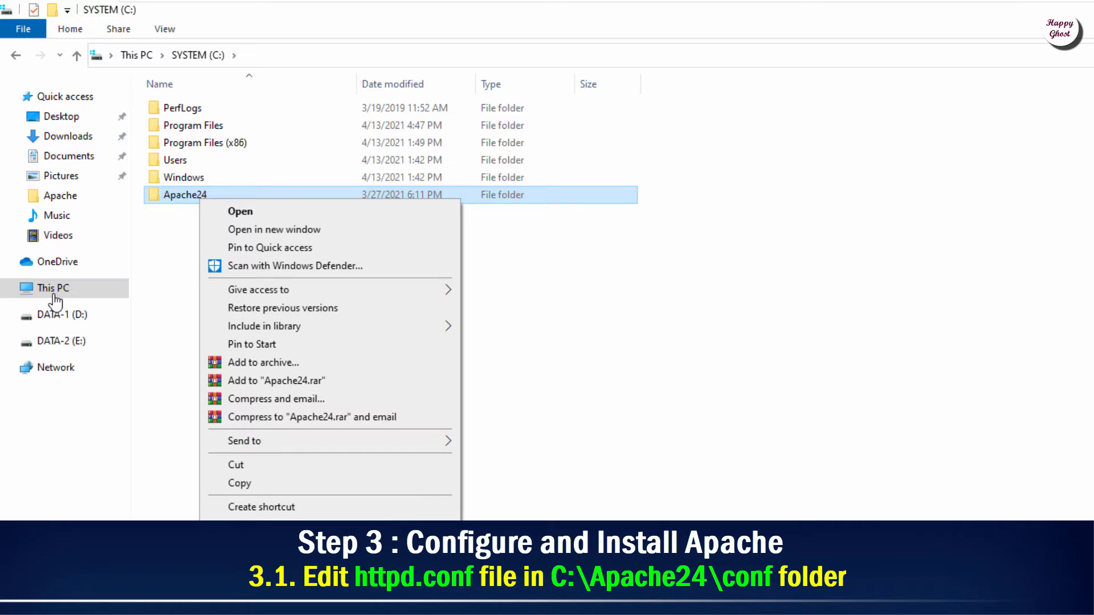
key(Return)
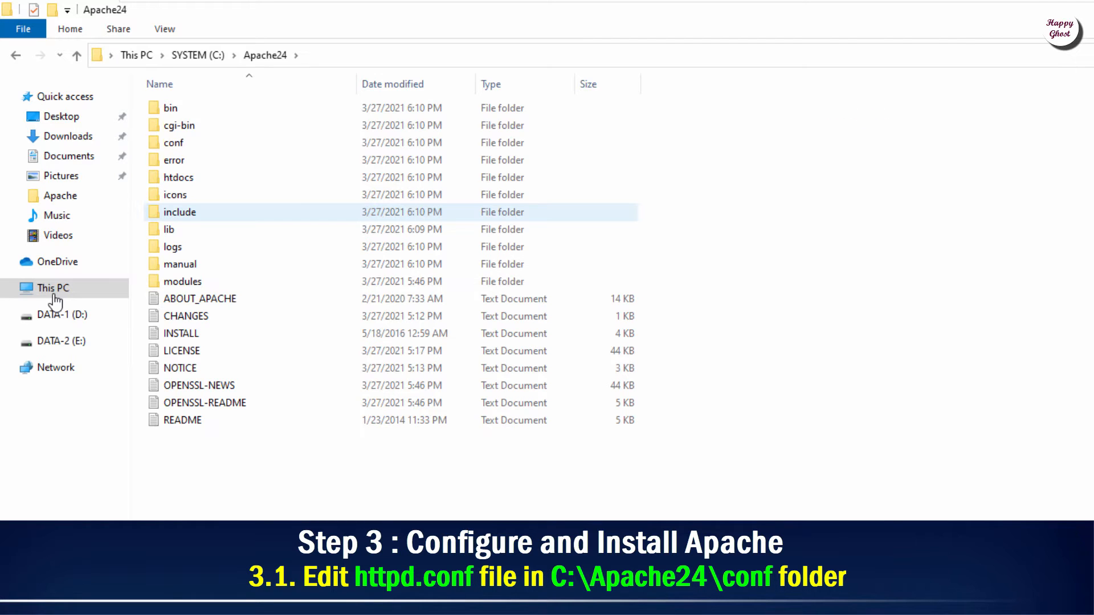
key(Up)
key(Up)
key(Up)
key(Up)
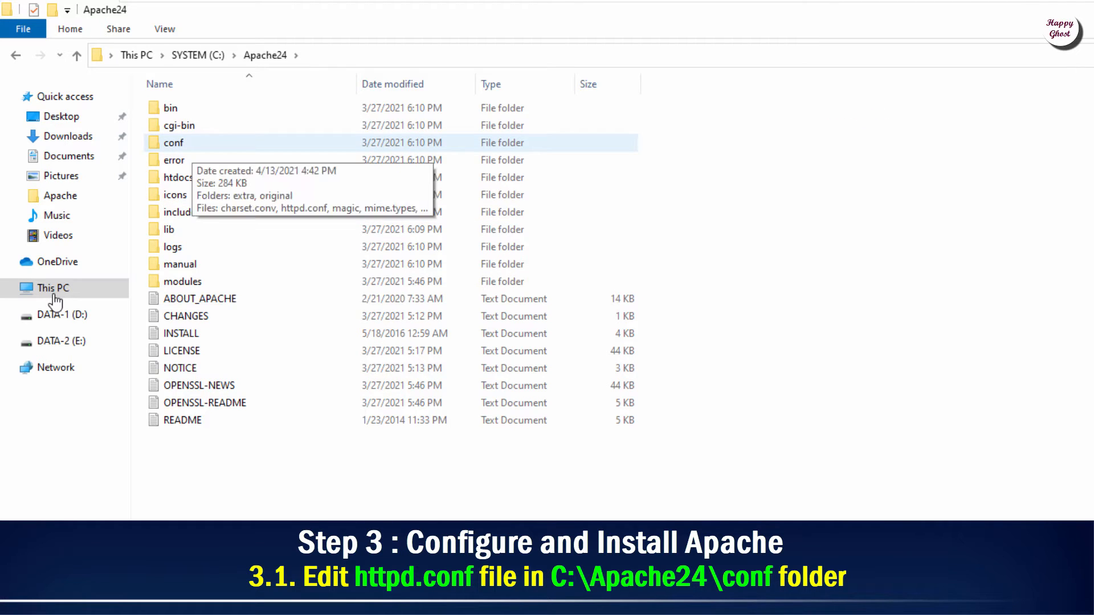
key(Menu)
key(Return)
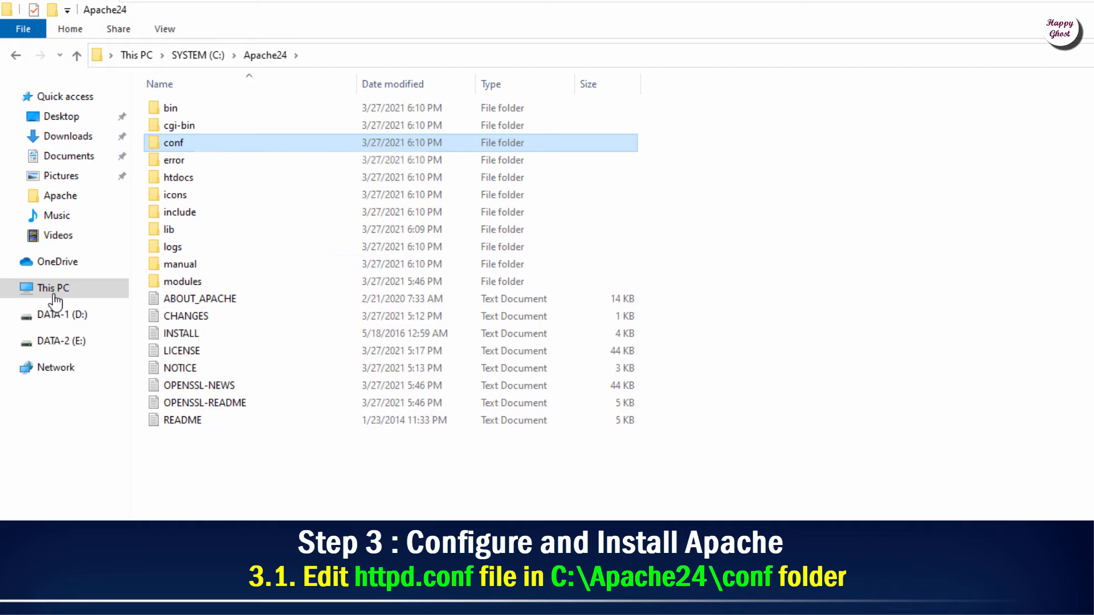
key(h)
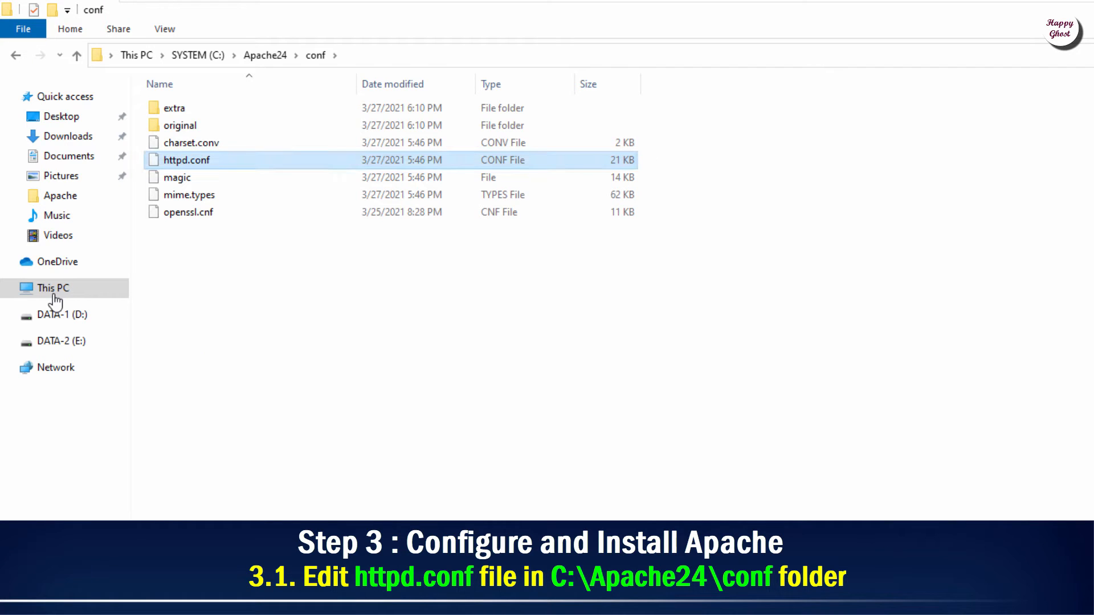
key(Menu)
key(Down)
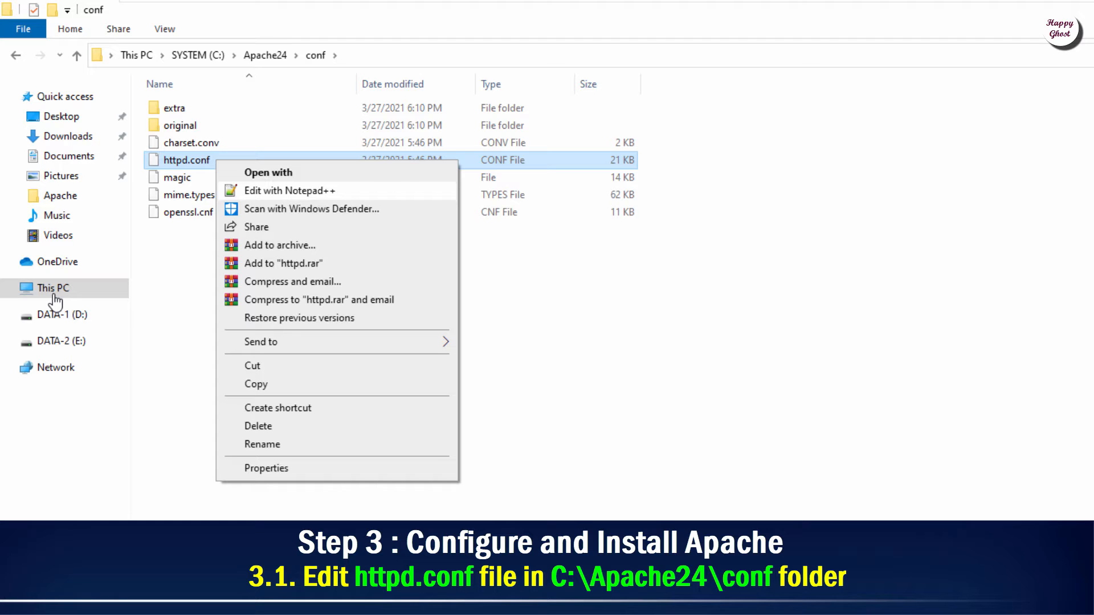
key(Return)
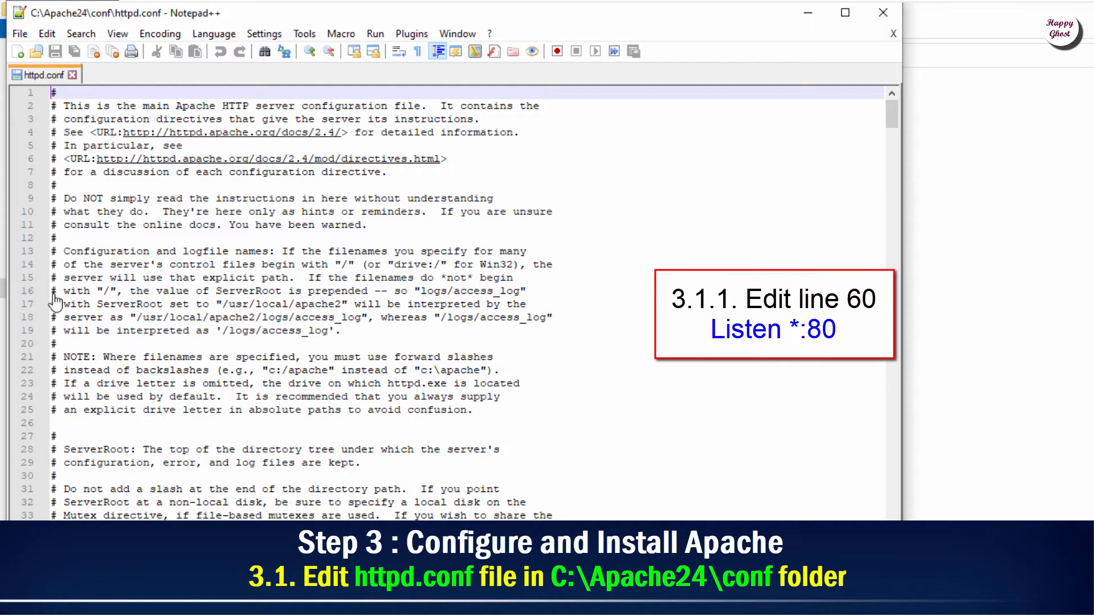
Step: Insert '*:' before the 80 on line 60 of httpd.conf
scroll(56, 300, down, 16)
scroll(55, 300, up, 2)
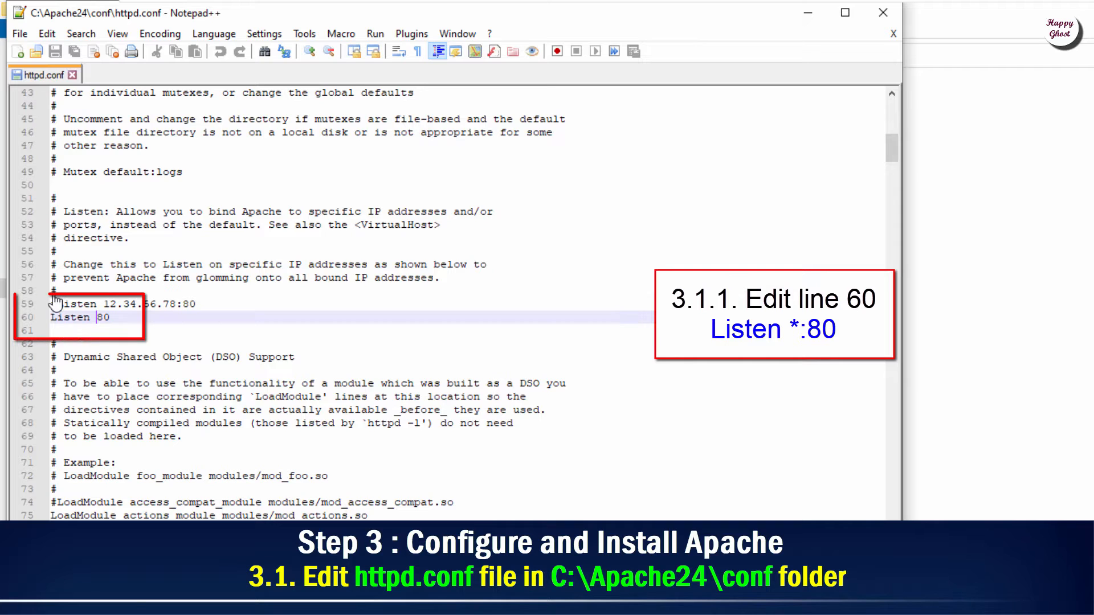
key(Left)
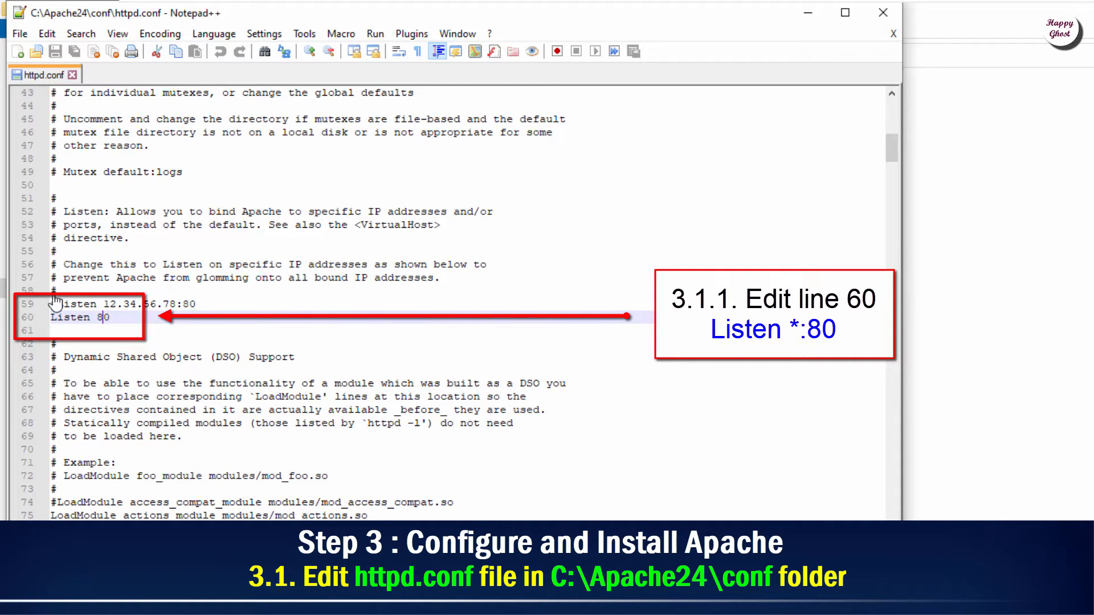
text(*:)
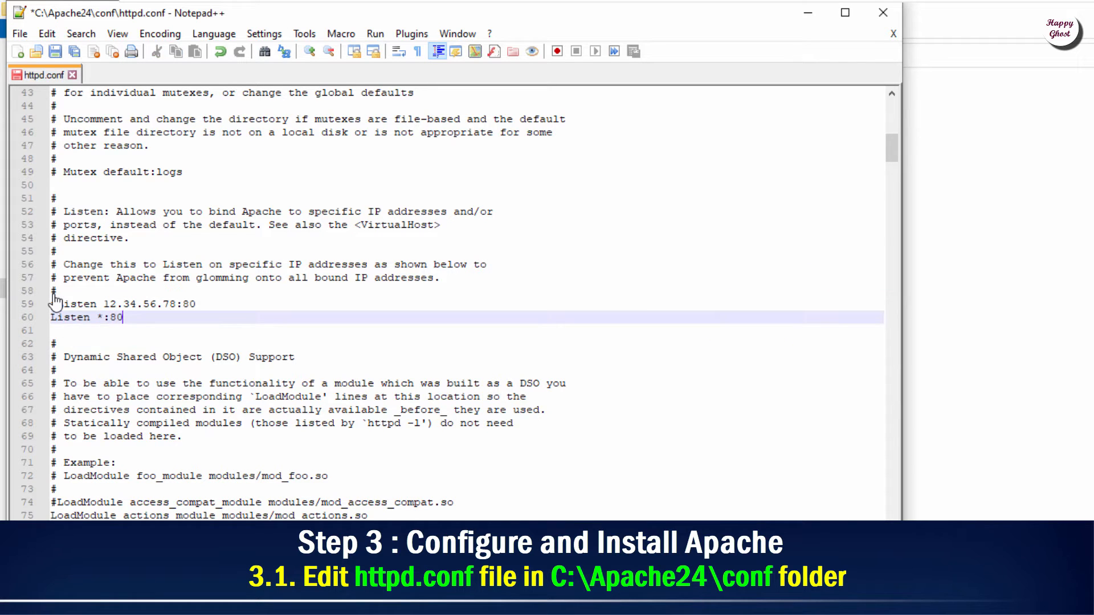
Step: Remove the # from line 162 to enable LoadModule rewrite_module modules/mod_rewrite.so
scroll(55, 300, down, 17)
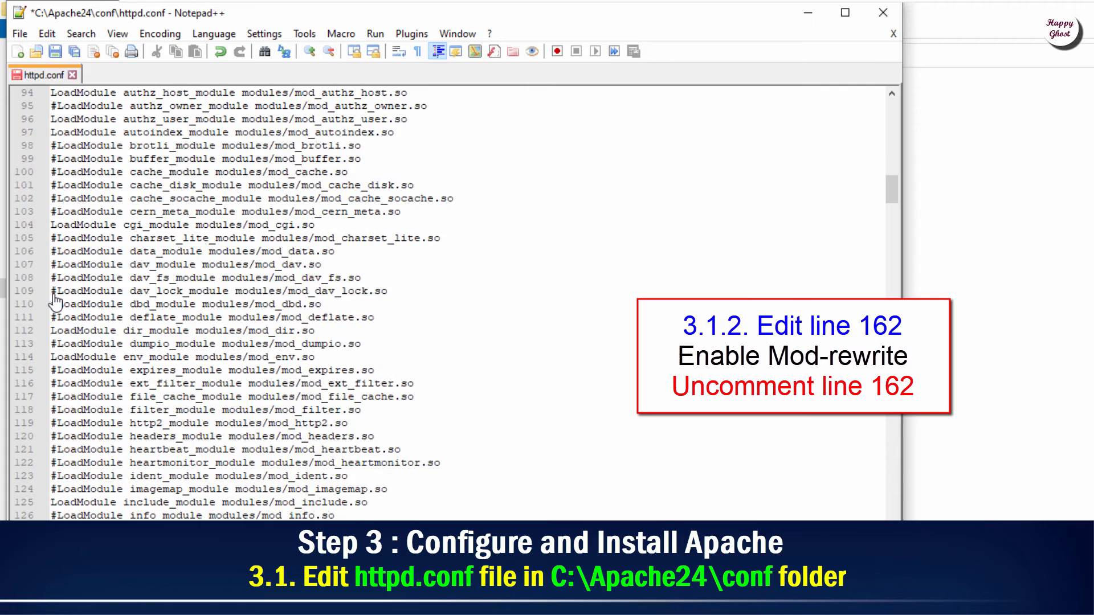
scroll(55, 301, down, 16)
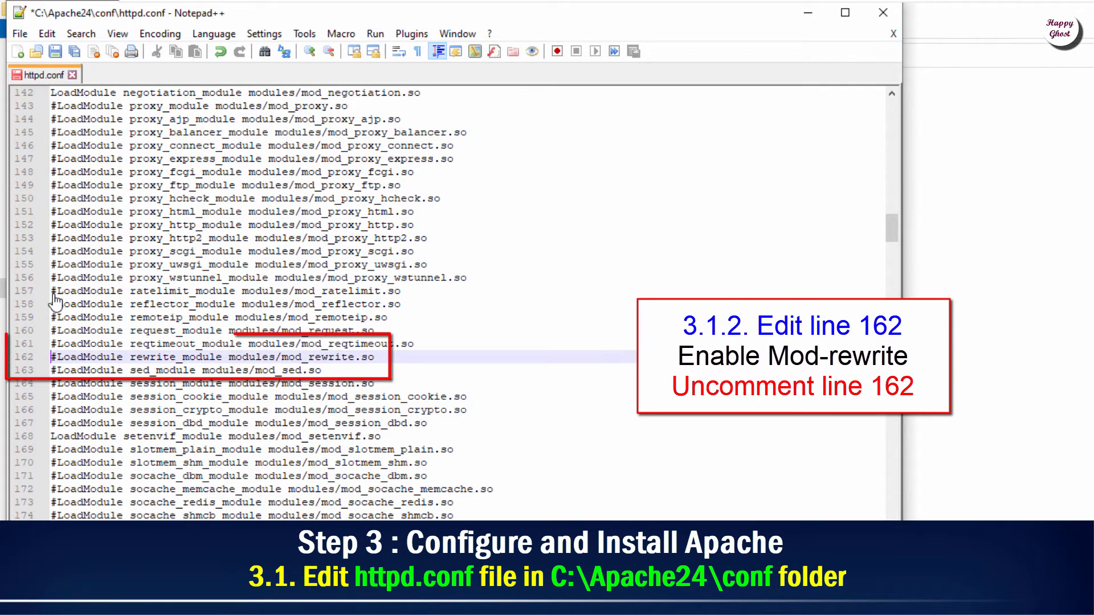
key(shift+End)
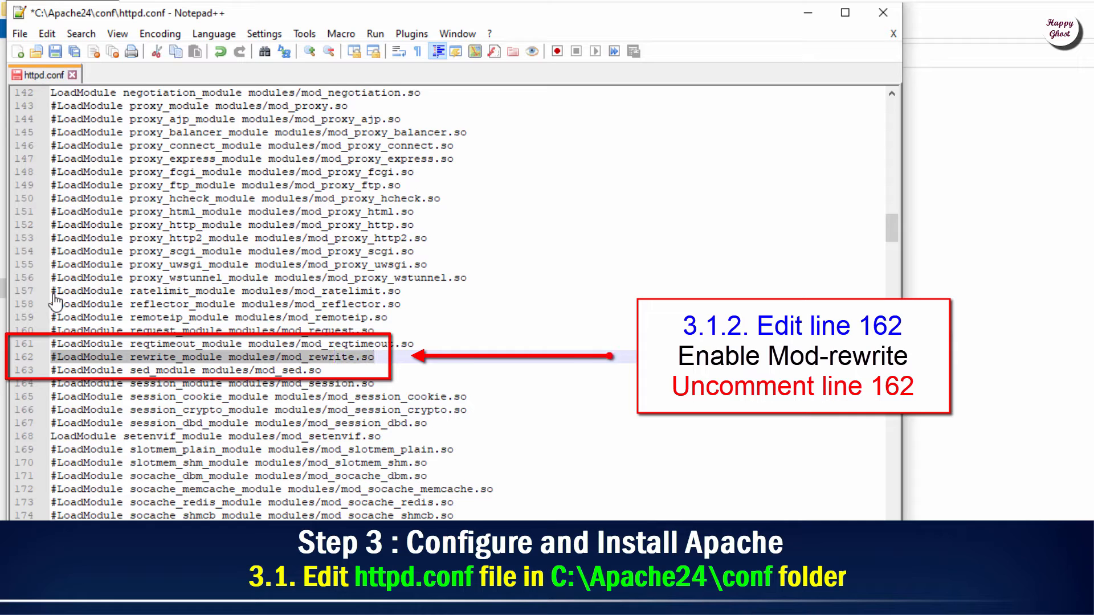
key(Home)
key(Right)
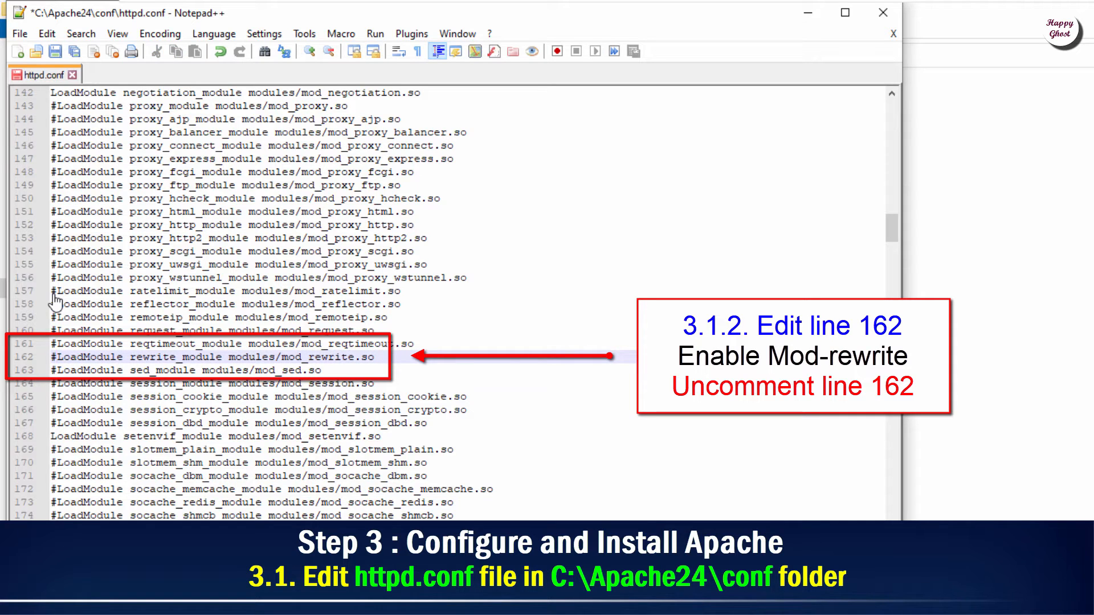
key(BackSpace)
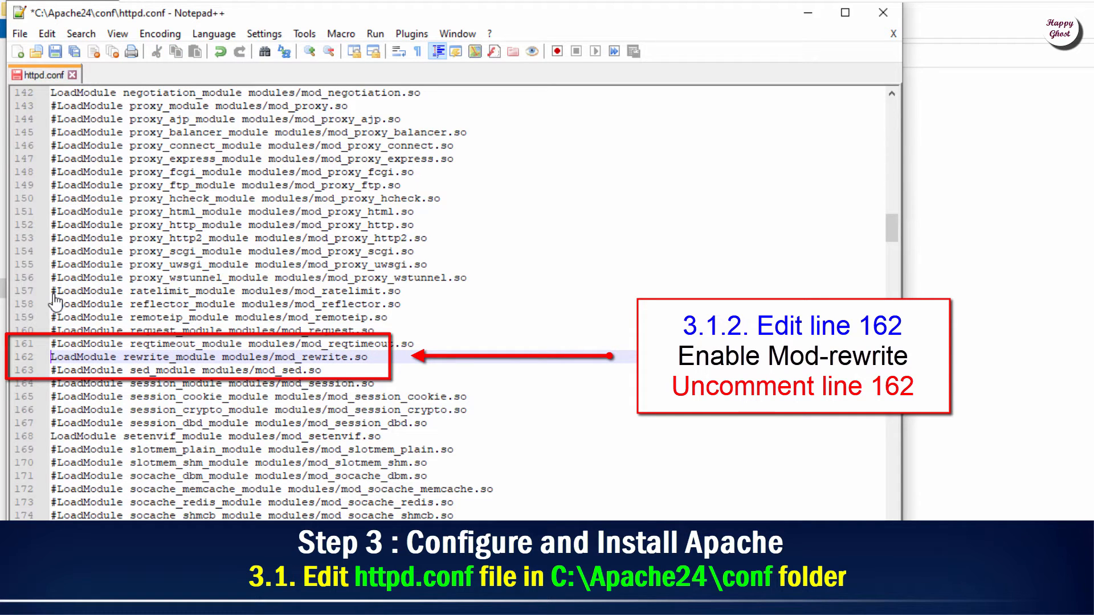
key(shift+End)
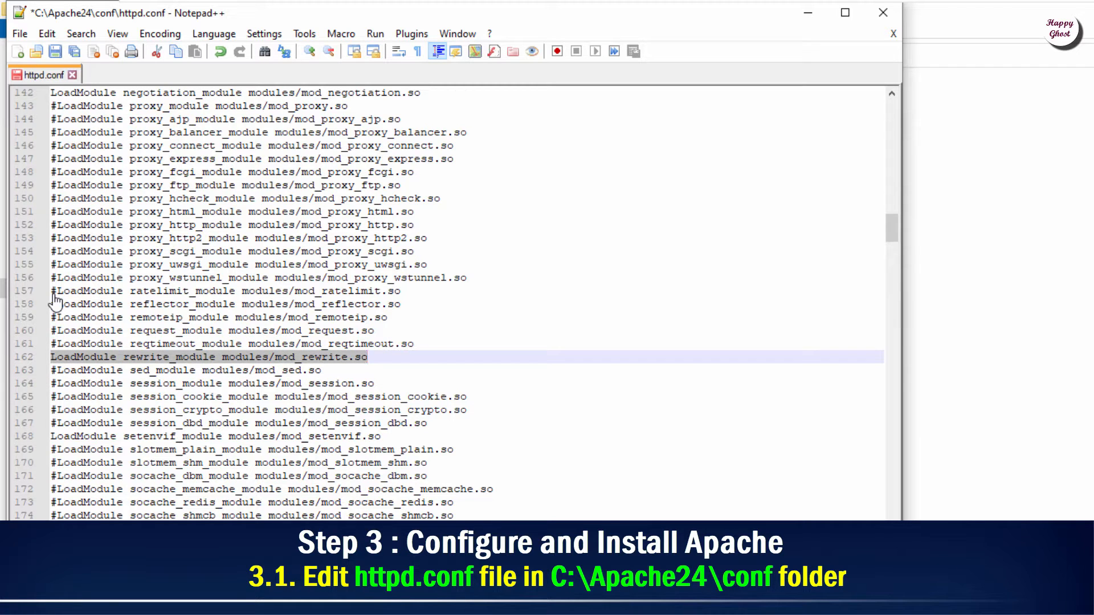
scroll(55, 302, down, 15)
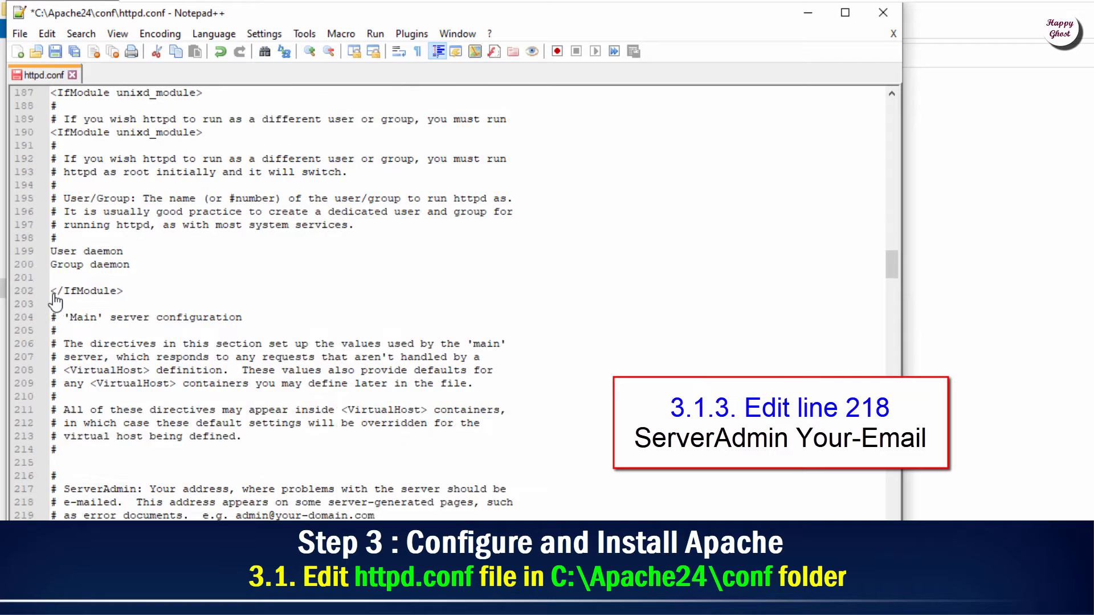
scroll(55, 302, down, 3)
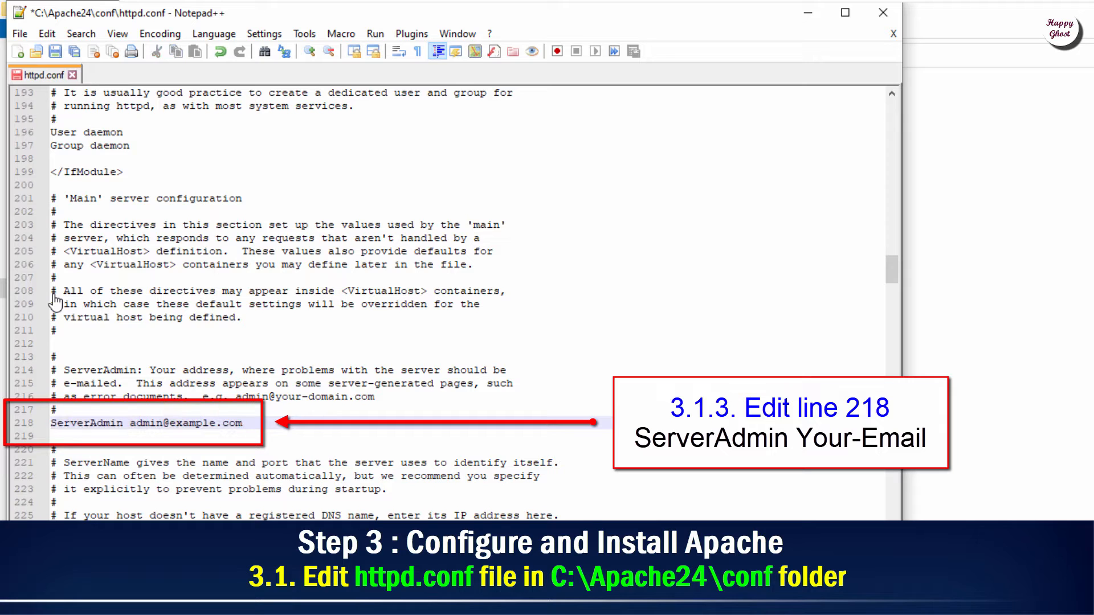
key(ctrl+shift+Left)
key(ctrl+shift+Left)
key(ctrl+shift+Left)
key(ctrl+shift+Left)
key(ctrl+shift+Left)
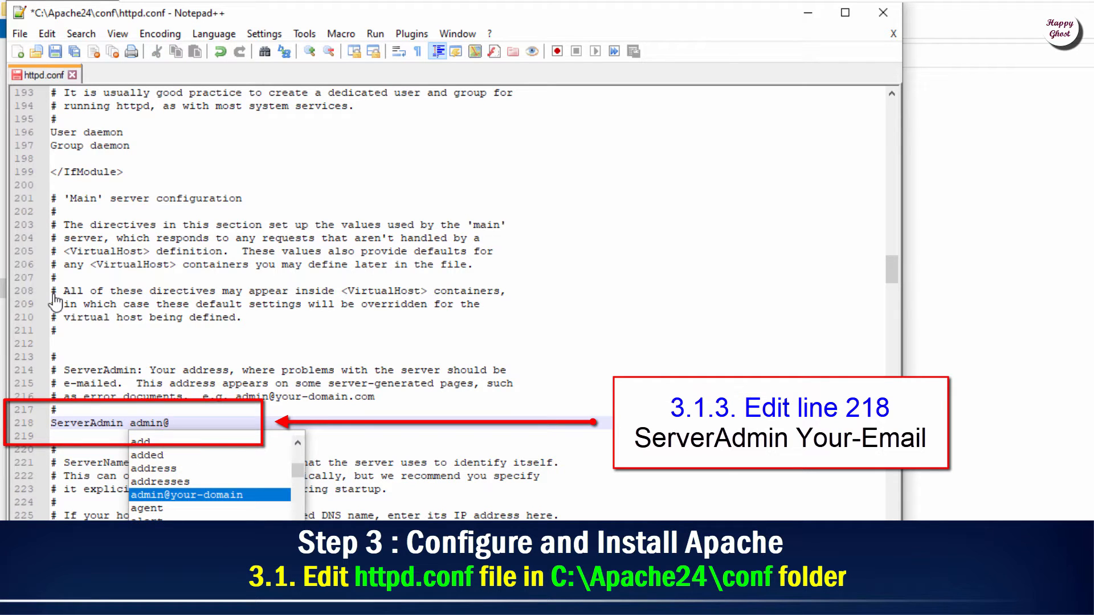
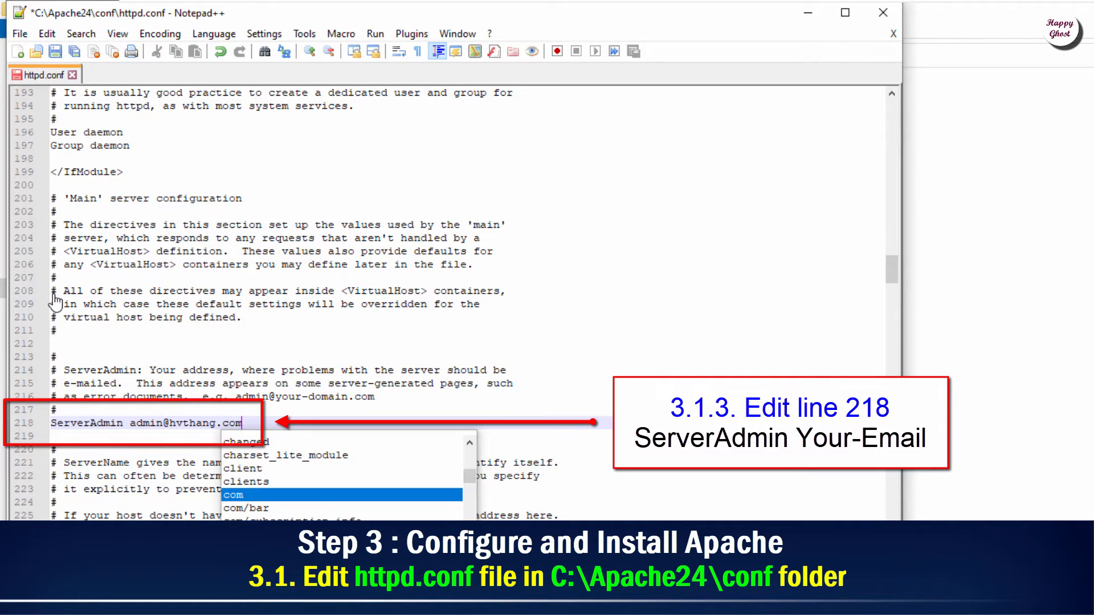
key(ctrl+shift+Left)
key(ctrl+shift+Left)
key(ctrl+shift+Left)
key(ctrl+shift+Left)
key(ctrl+shift+Left)
key(ctrl+shift+Left)
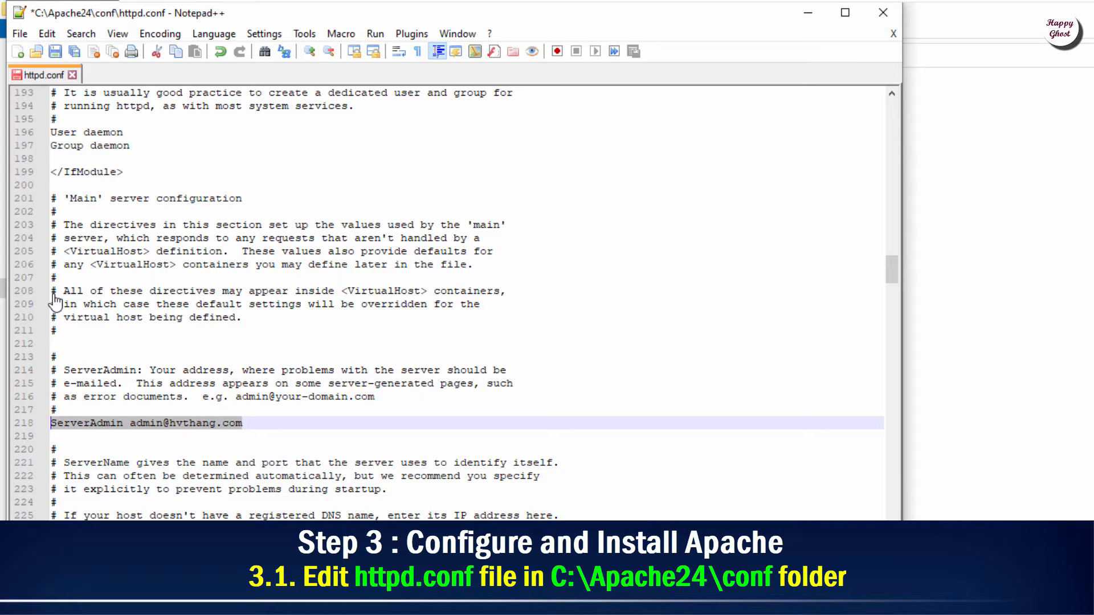
scroll(55, 301, down, 5)
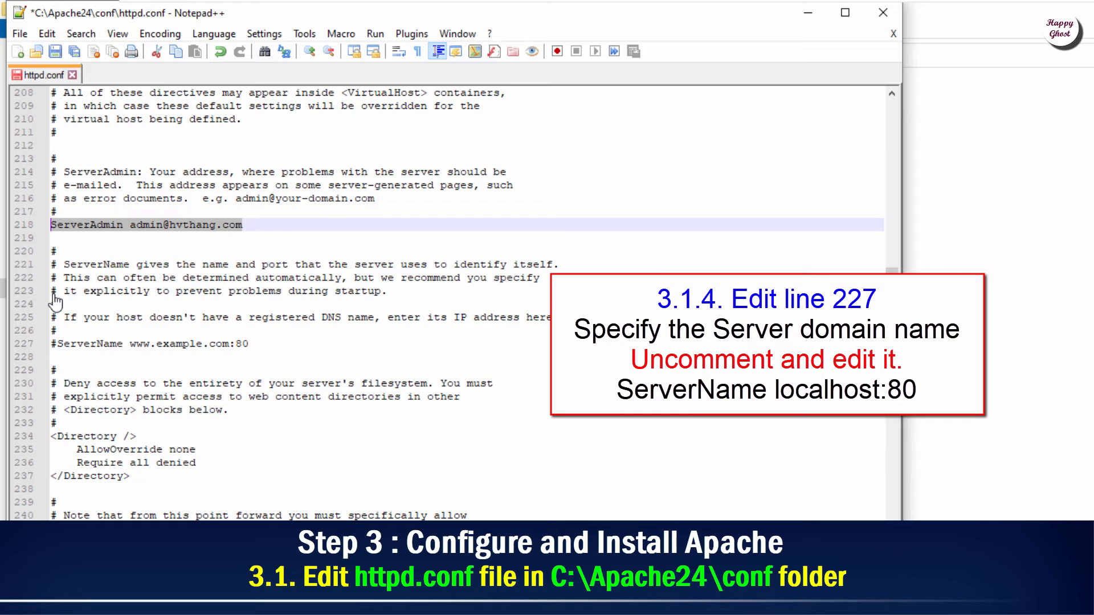
key(Down)
key(Down)
key(Down)
key(Down)
key(Down)
key(Down)
key(Down)
key(Down)
key(Down)
key(ctrl+shift+Right)
key(ctrl+shift+Right)
key(ctrl+shift+Right)
key(ctrl+shift+Right)
key(ctrl+shift+Right)
key(ctrl+shift+Right)
key(ctrl+shift+Right)
key(ctrl+shift+Right)
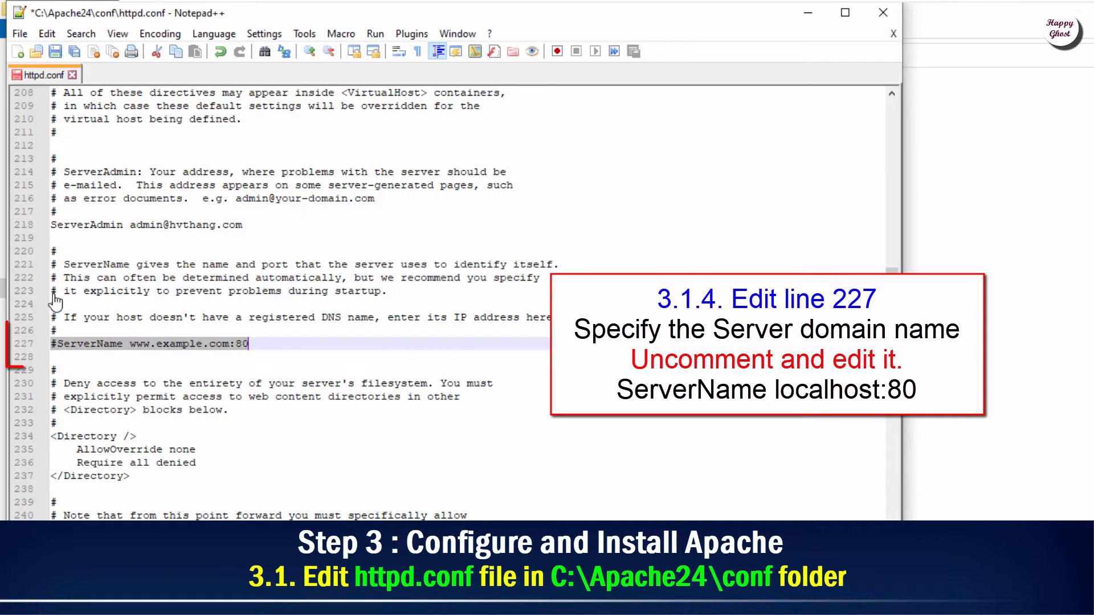
key(Left)
key(Right)
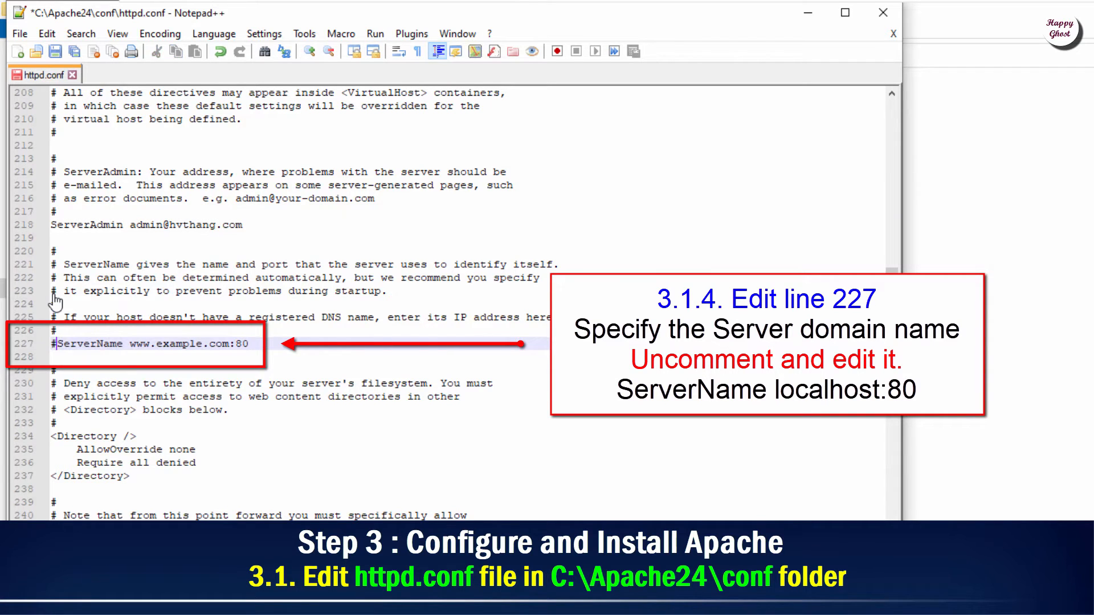
key(BackSpace)
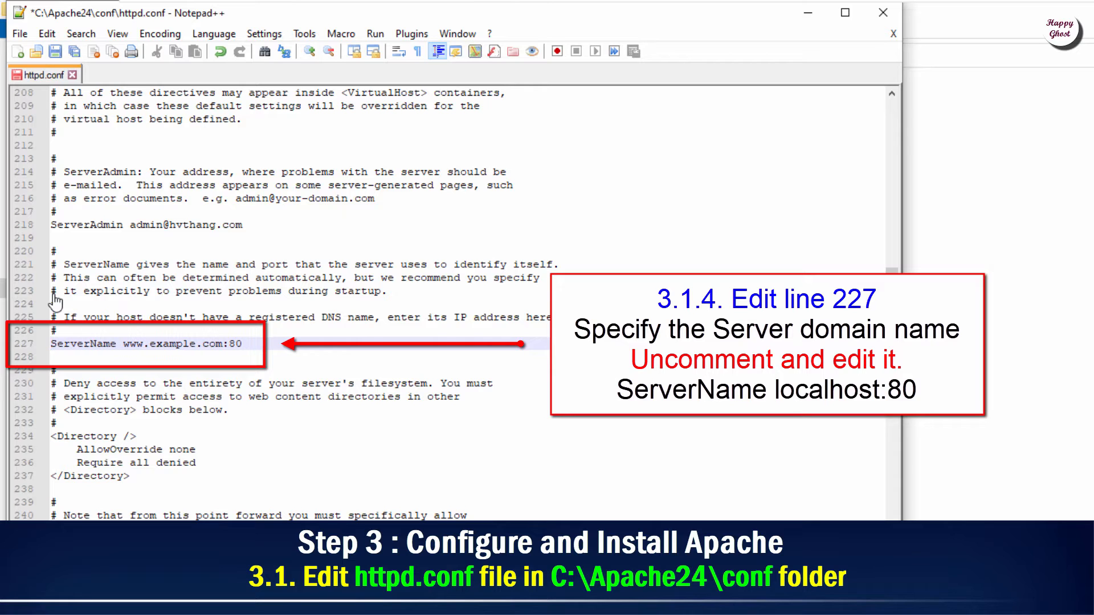
key(ctrl+Right)
key(shift+End)
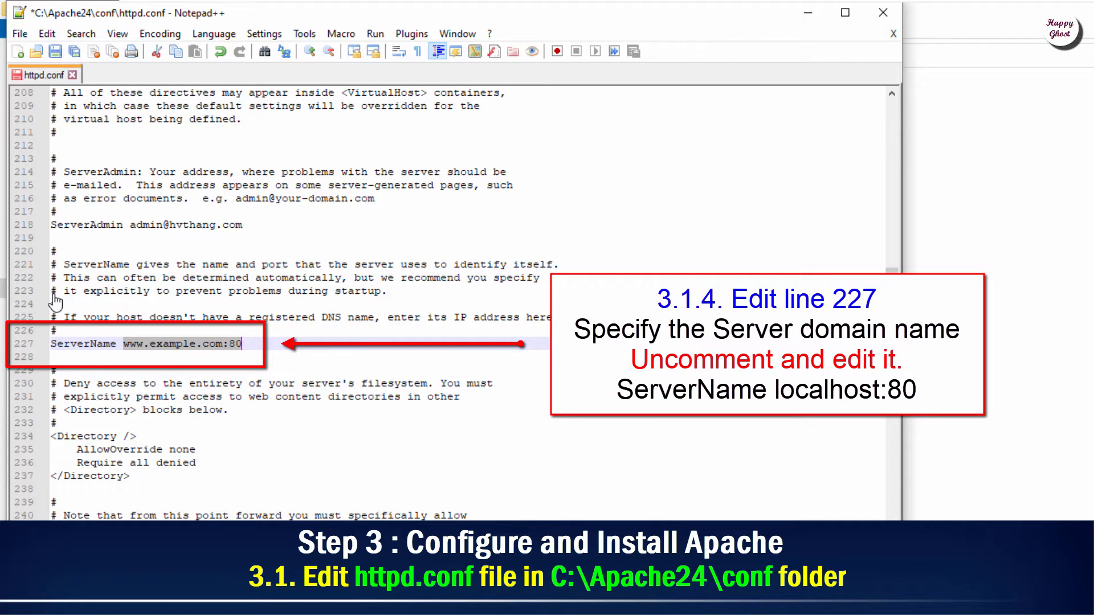
text(localhos)
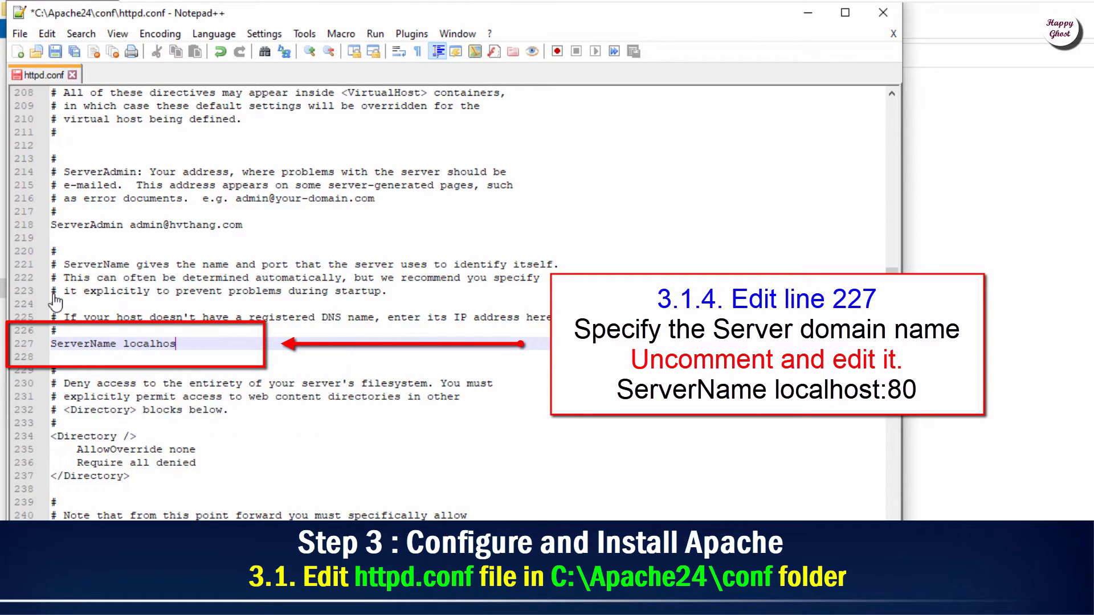
text(t:80)
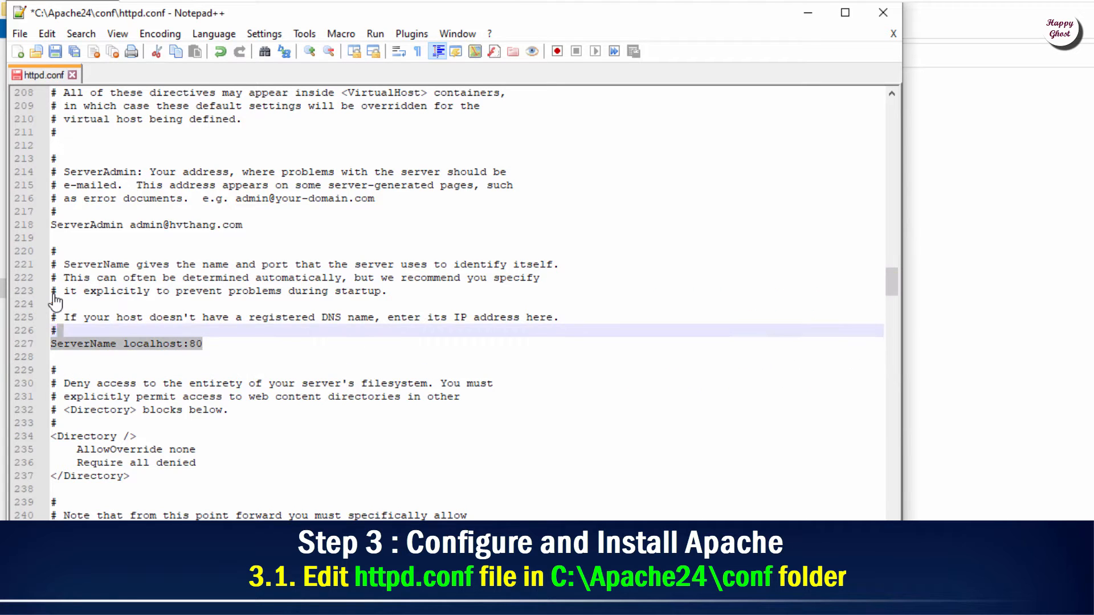
key(shift+Home)
scroll(55, 302, down, 5)
scroll(55, 302, down, 3)
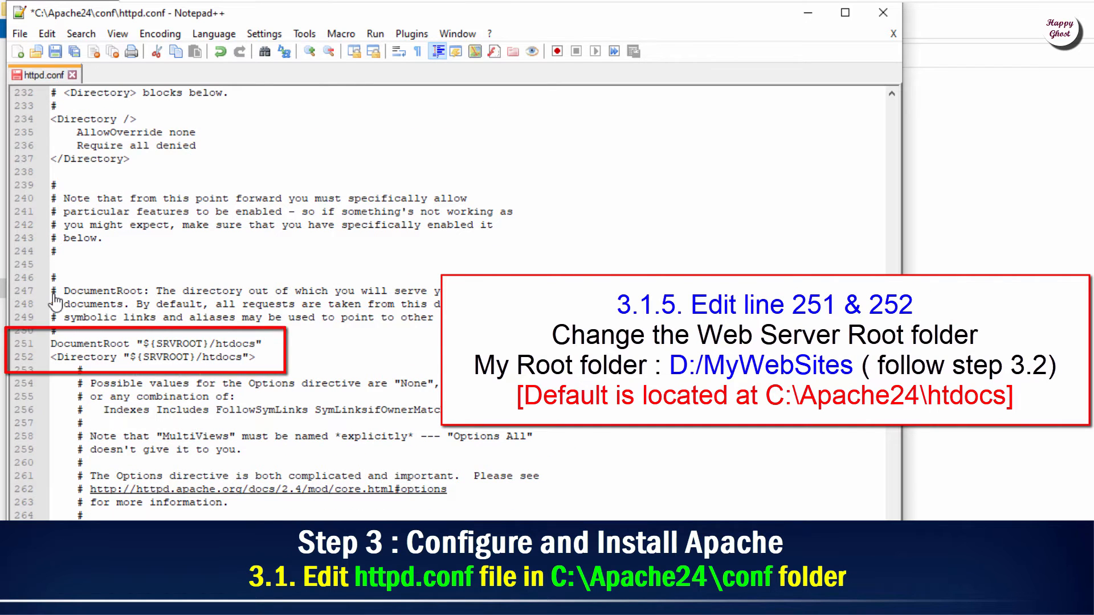
Step: Replace ${SRVROOT}/htdocs with D:/MyWebSites in the DocumentRoot on line 251
key(shift+Right)
key(shift+Right)
key(shift+Right)
key(shift+Right)
key(shift+Right)
key(shift+Right)
key(shift+Right)
key(shift+Right)
key(shift+Right)
key(shift+Right)
key(shift+Right)
key(shift+Right)
key(shift+Right)
key(shift+Right)
key(shift+Right)
key(shift+Right)
key(shift+Right)
key(shift+Right)
key(shift+Right)
key(shift+Right)
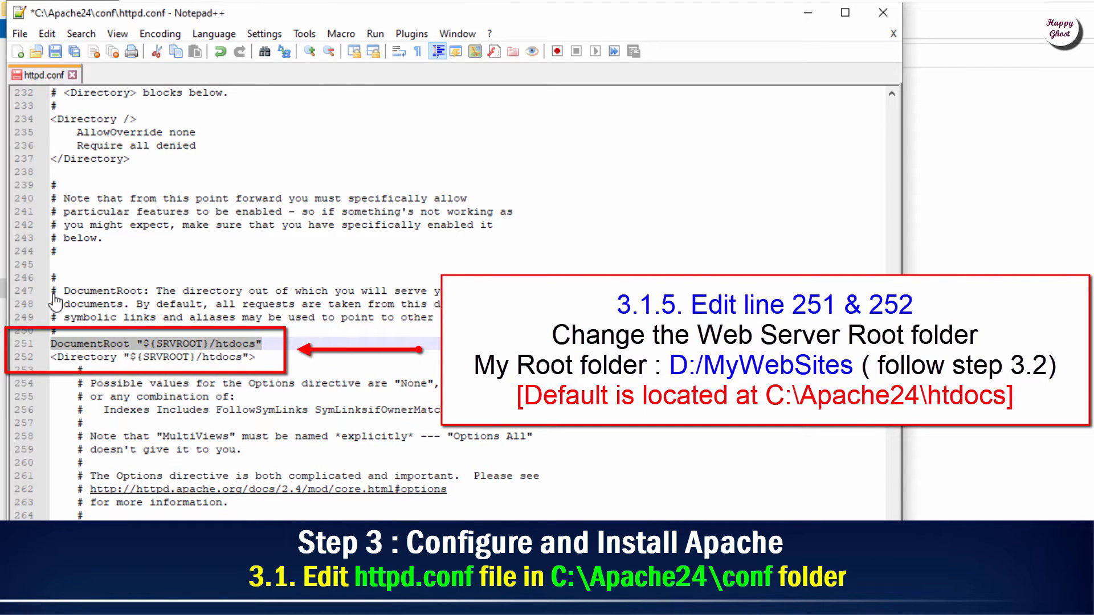
key(Left)
key(ctrl+Right)
key(Right)
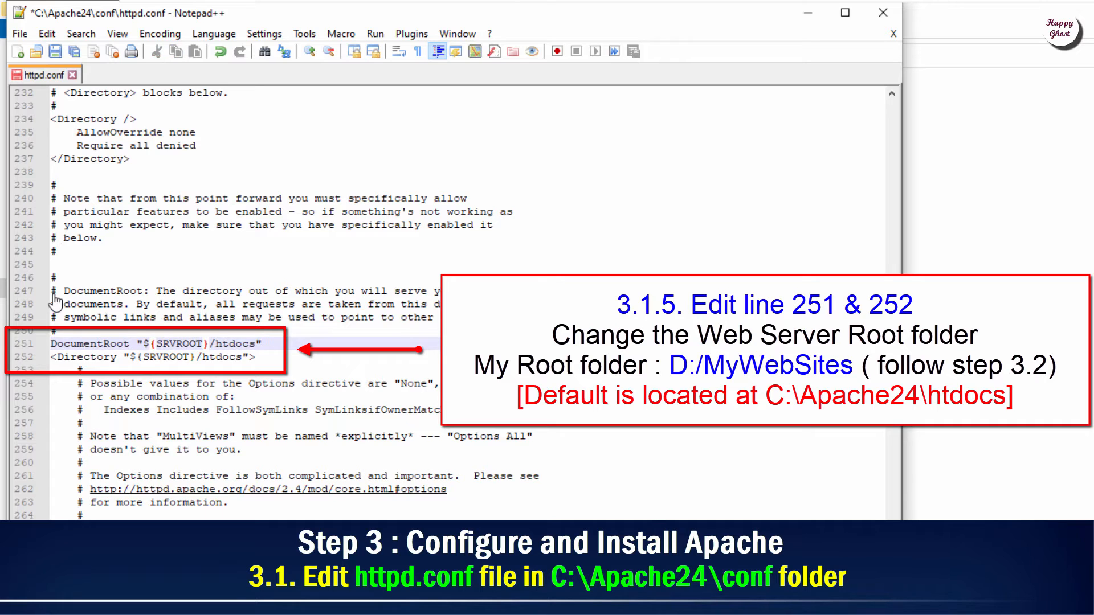
key(shift+Right)
key(shift+Right)
key(shift+Right)
key(shift+Right)
key(shift+Right)
key(shift+Right)
key(shift+Right)
key(shift+Right)
key(shift+Right)
key(shift+Right)
key(shift+Right)
key(shift+Right)
key(shift+Right)
key(shift+Right)
key(shift+Right)
key(shift+Right)
key(shift+Right)
text(D:/MyWebSi)
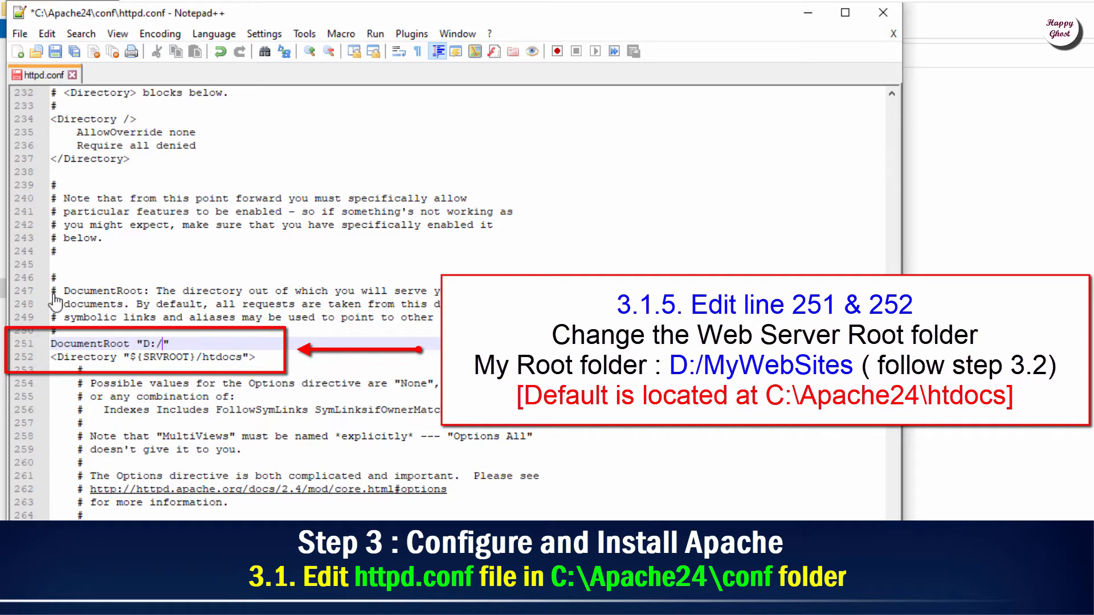
text(tes)
Step: Copy D:/MyWebSites into the Directory tag on line 252, keeping its closing quote
drag(143, 345, 229, 344)
right_click(222, 343)
click(270, 370)
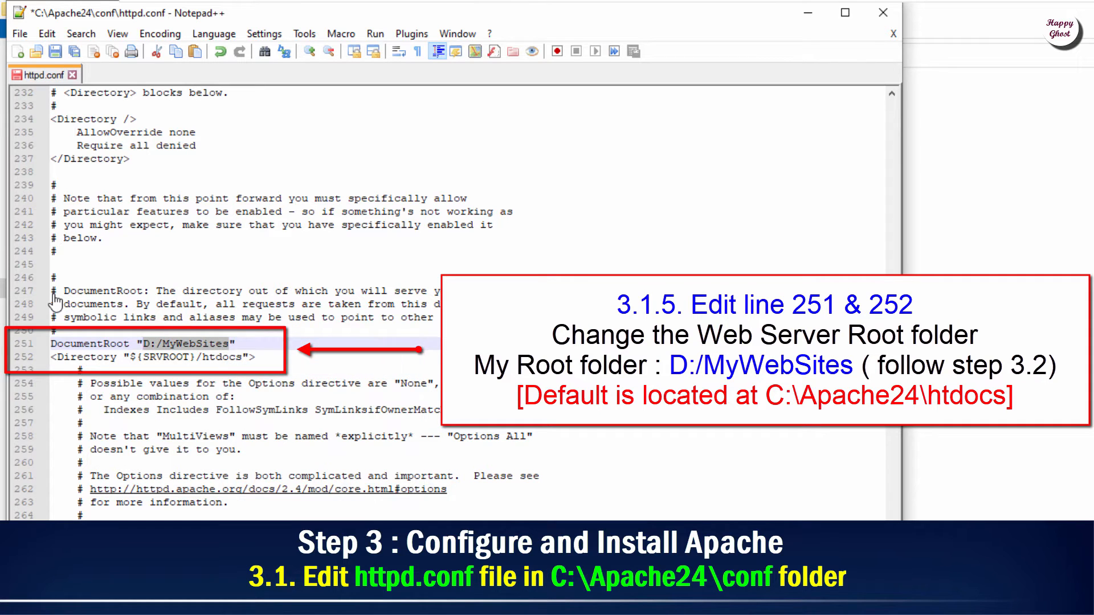
drag(51, 358, 243, 357)
right_click(235, 359)
click(268, 402)
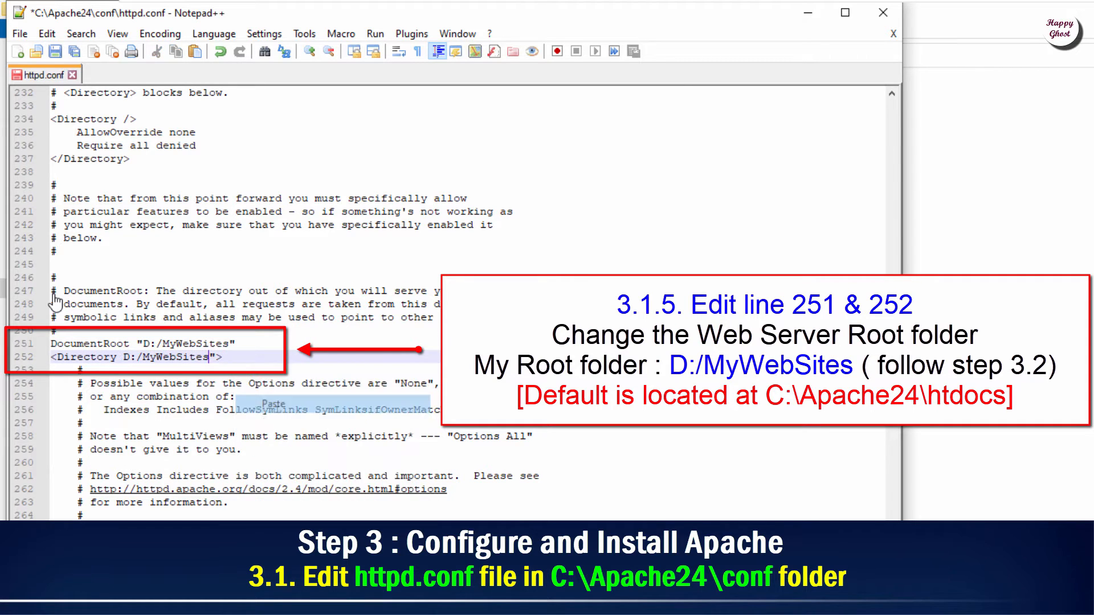
text(")
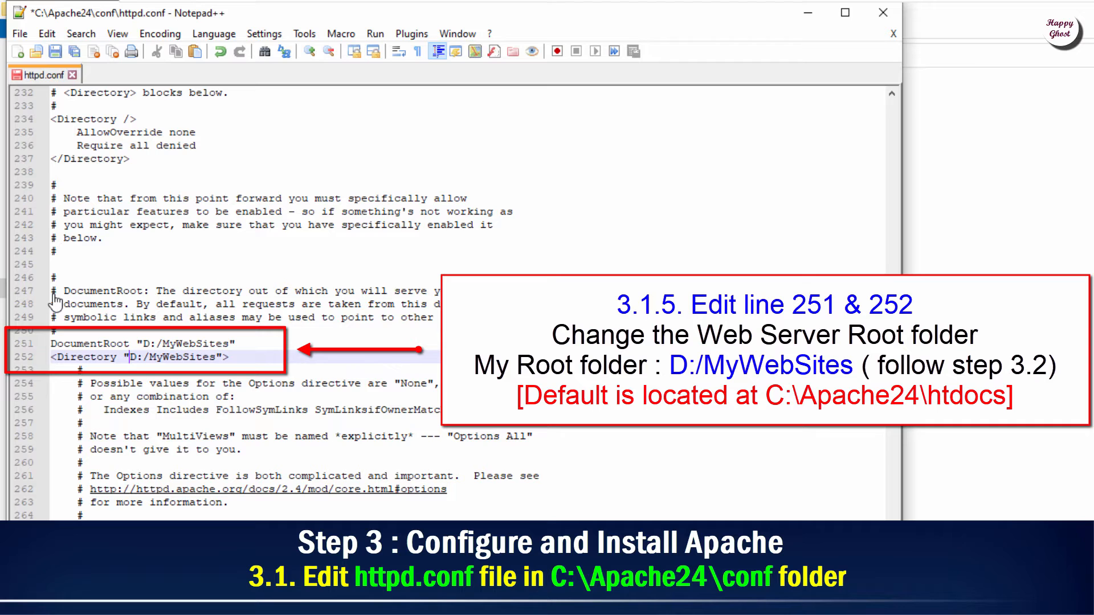
drag(123, 357, 222, 358)
click(228, 371)
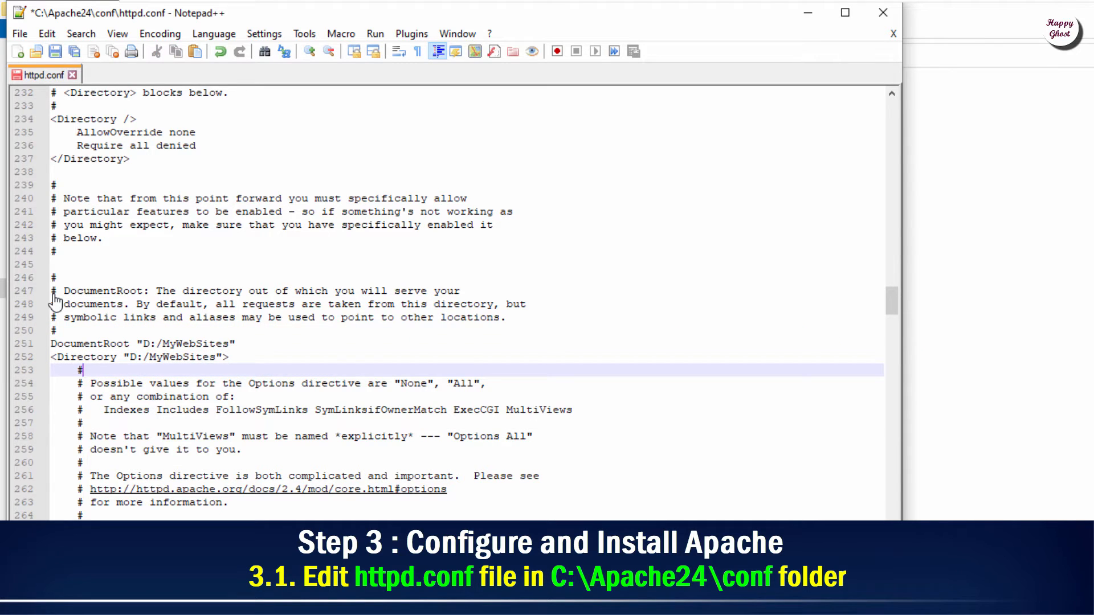
Step: Change AllowOverride None to All on line 272 and save httpd.conf
scroll(55, 302, down, 7)
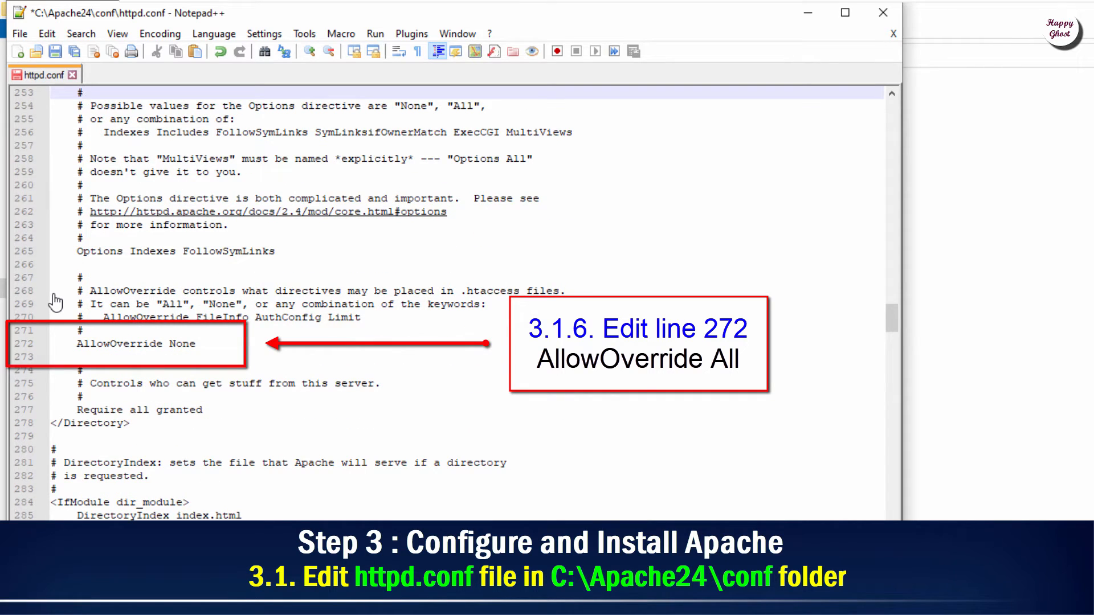
drag(77, 345, 196, 344)
click(198, 344)
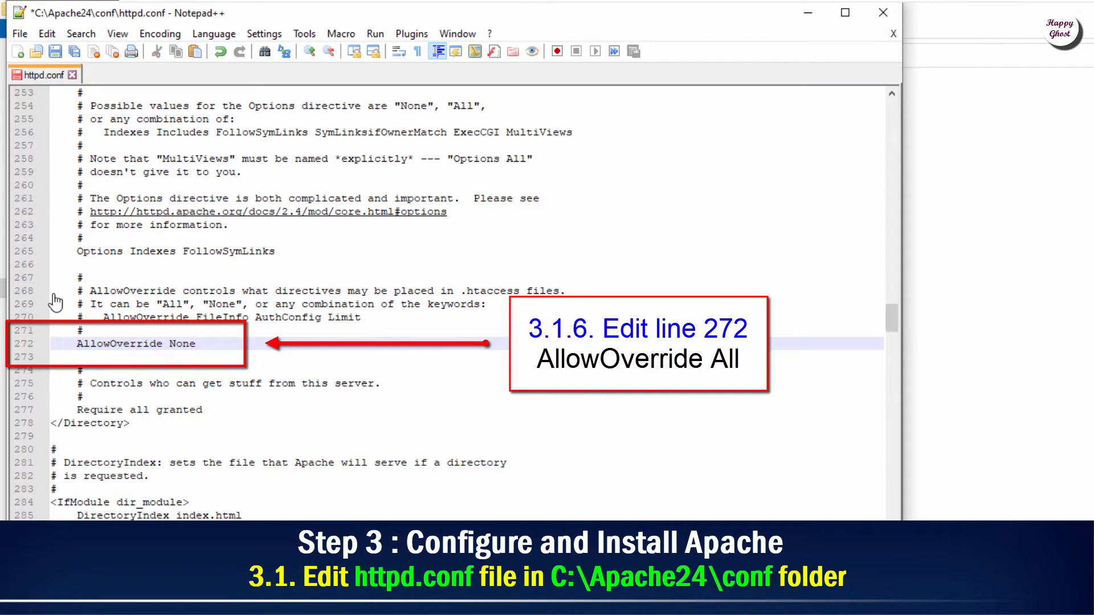
key(BackSpace)
text(All)
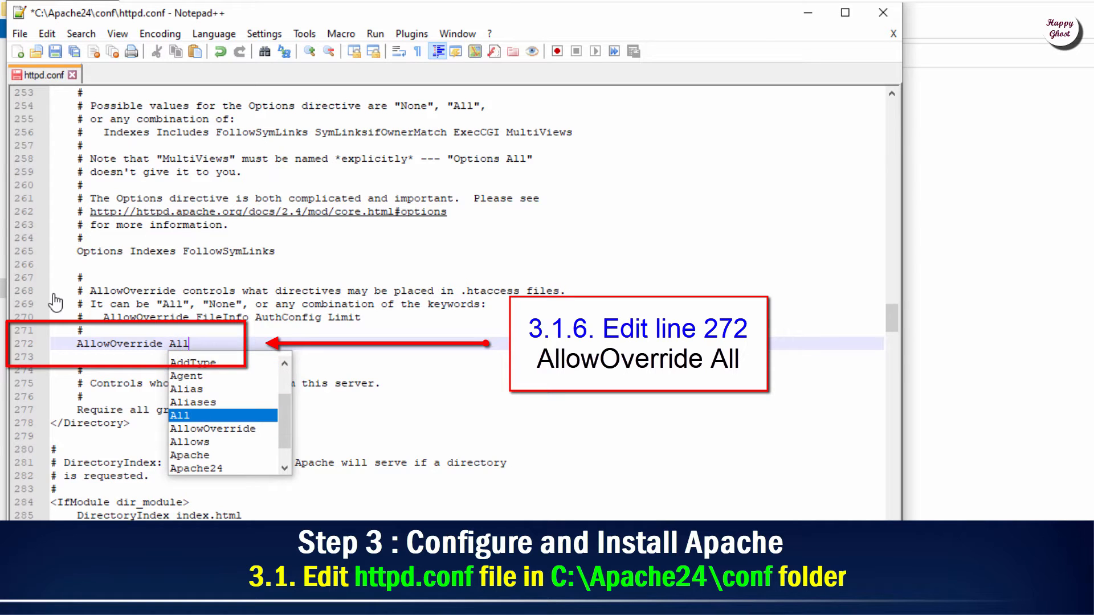
key(Escape)
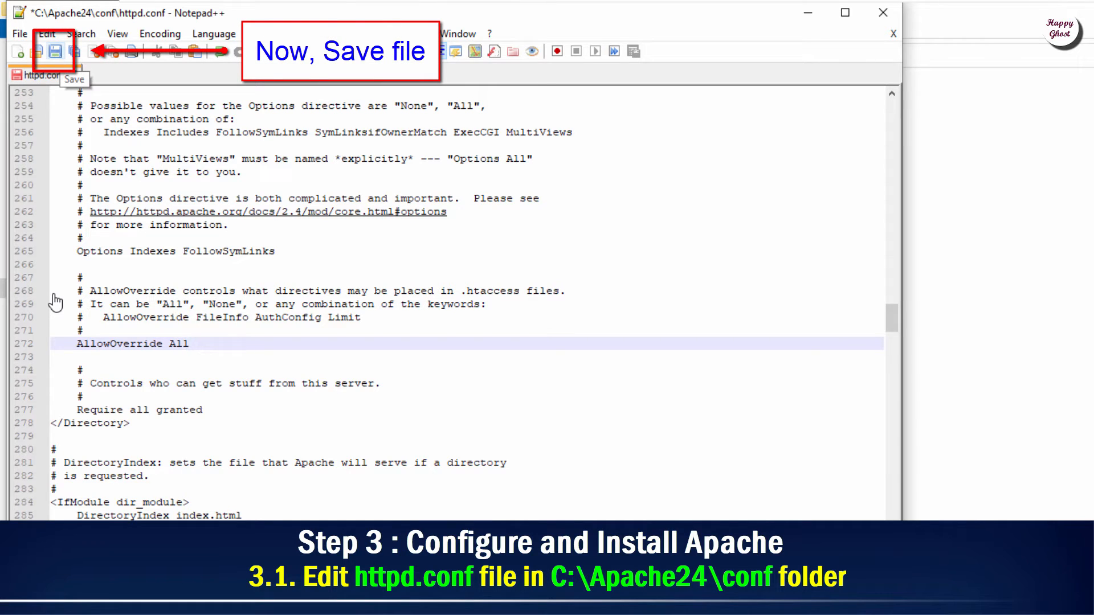
click(55, 51)
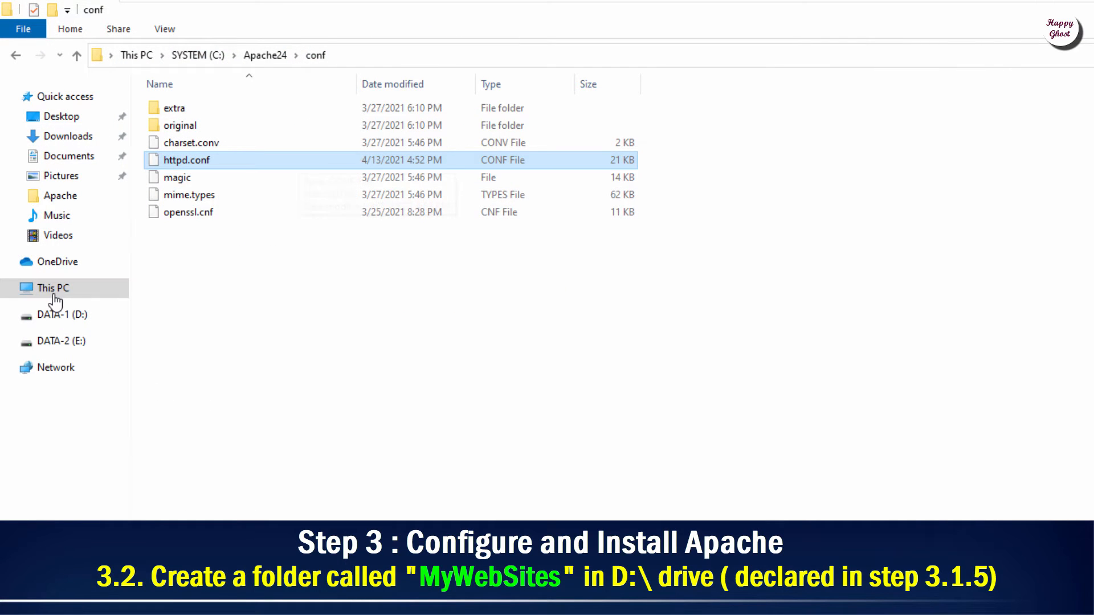
Step: Open DATA-1 (D:) and add a new folder named MyWebSites
click(55, 295)
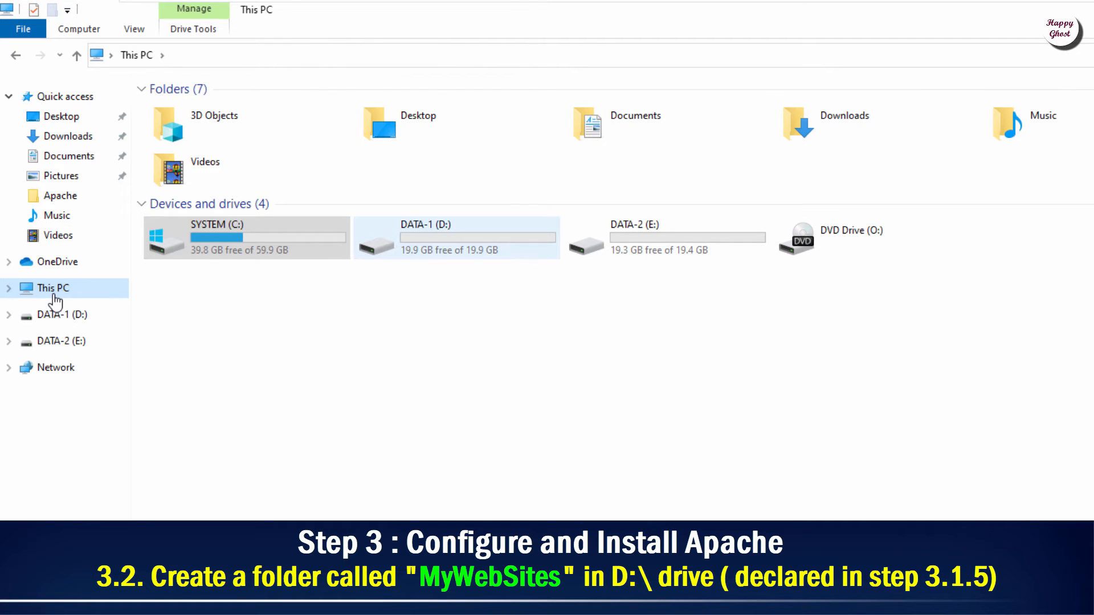
right_click(434, 244)
click(474, 256)
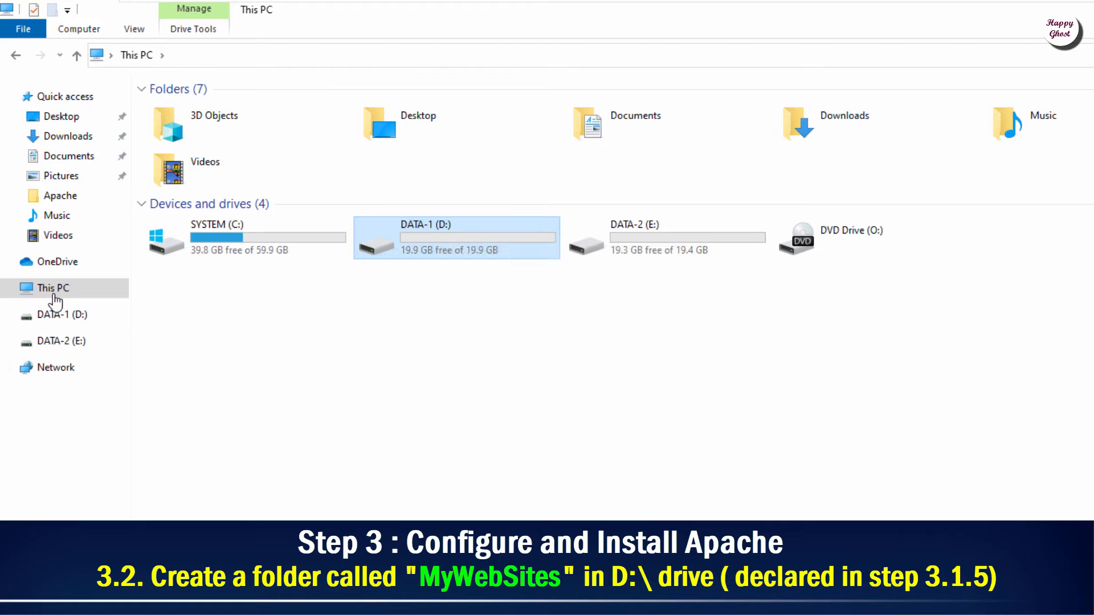
right_click(303, 161)
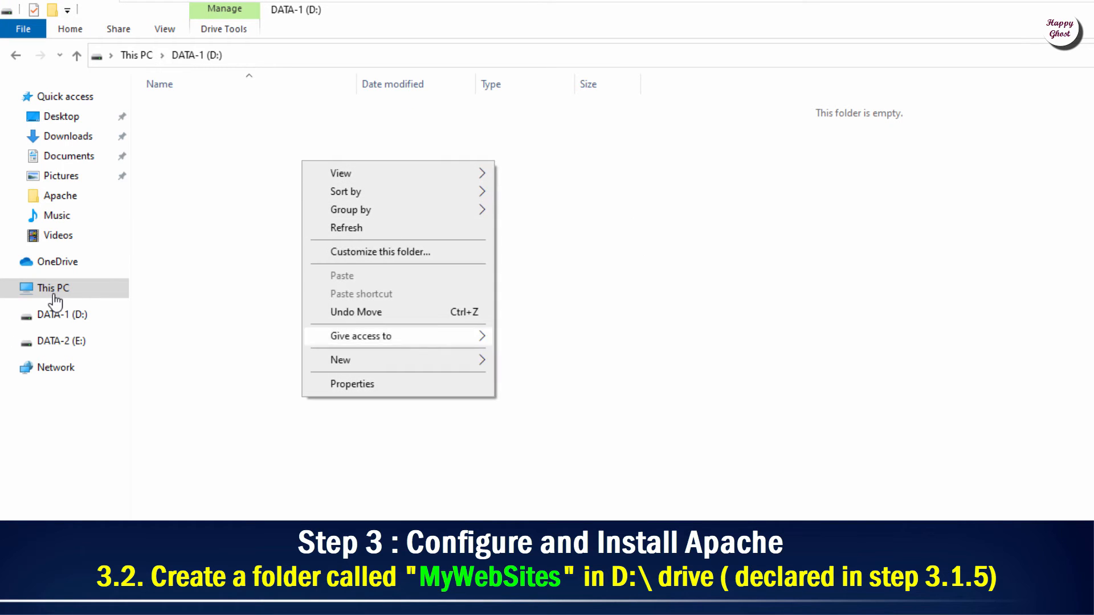
mouse_move(342, 360)
click(532, 362)
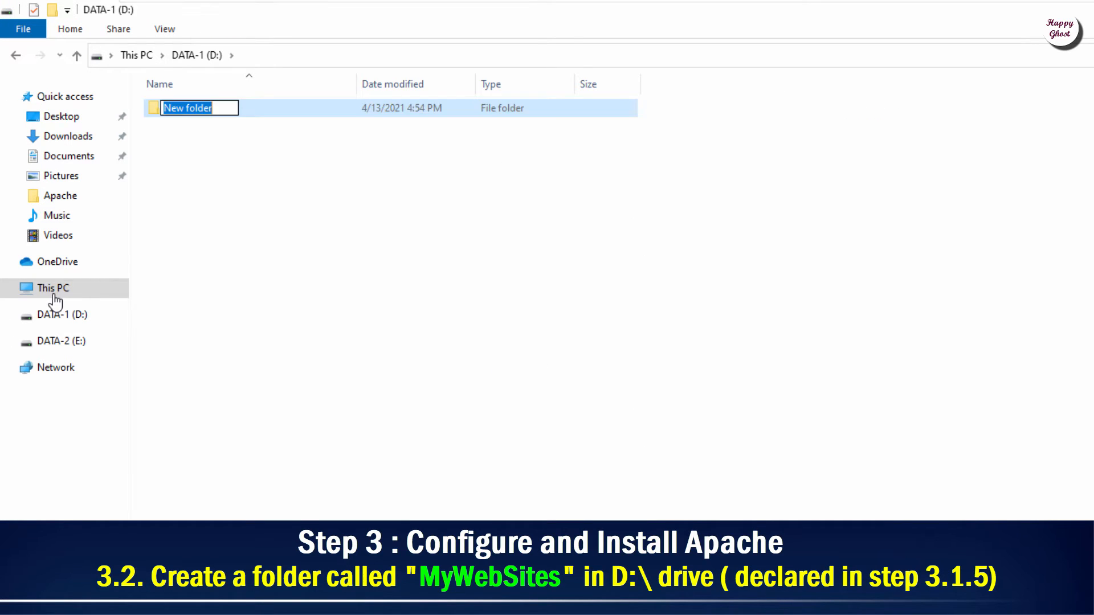
text(My)
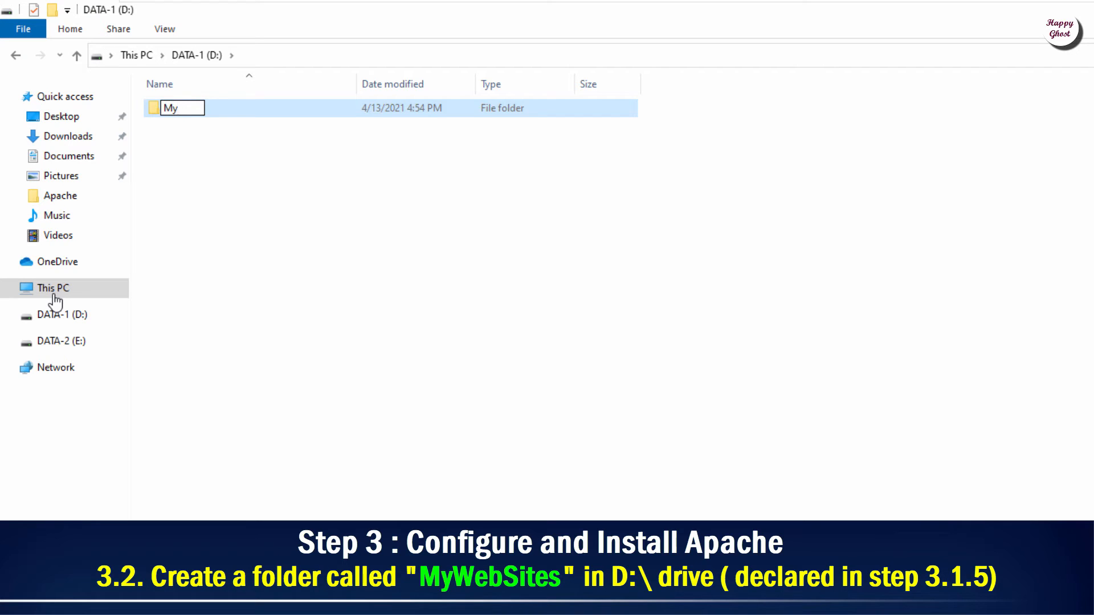
text(WebSite)
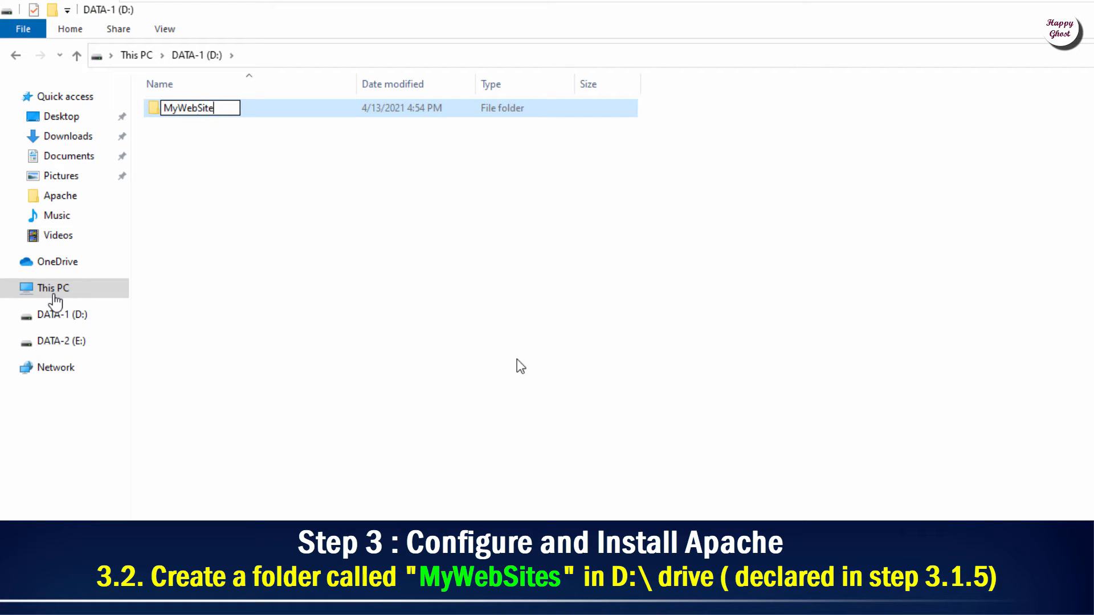
text(s)
key(Return)
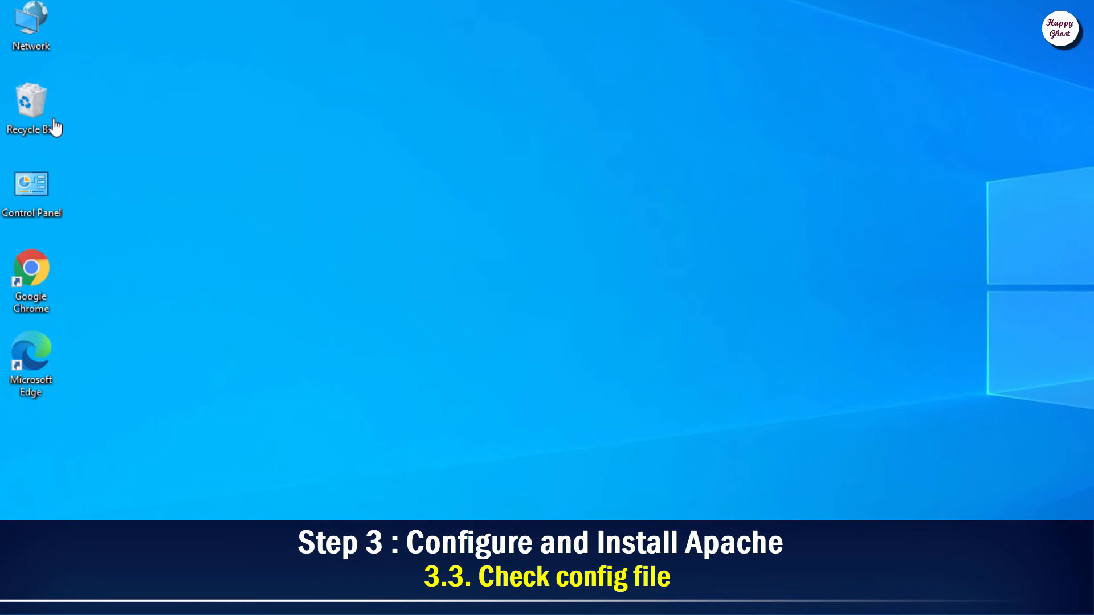
Step: Launch Command Prompt as administrator from a Start search for cmd, approving the UAC prompt
key(super)
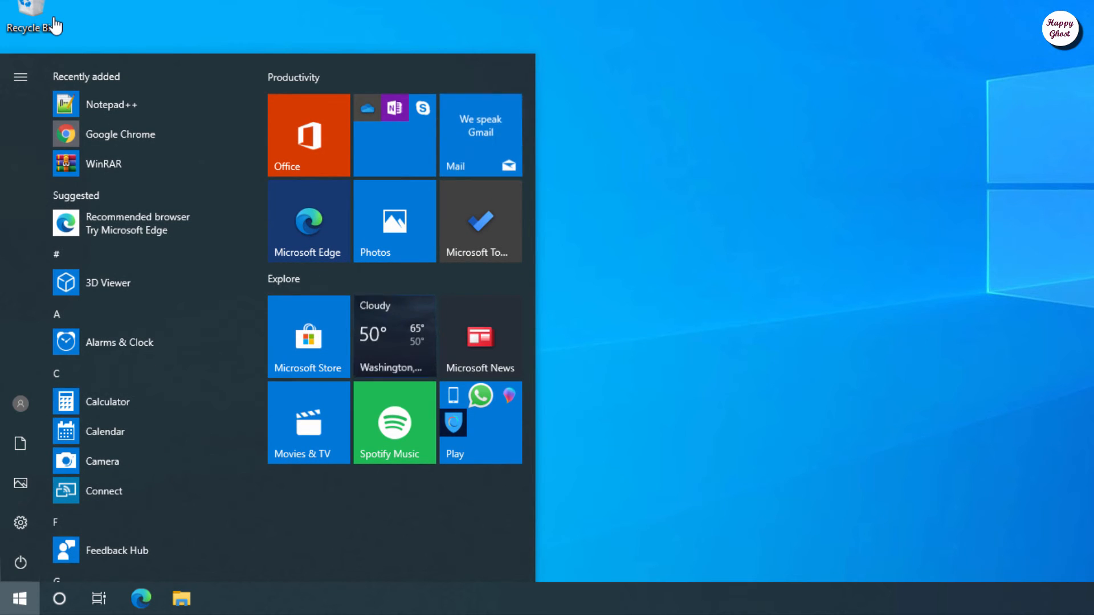
text(cmd)
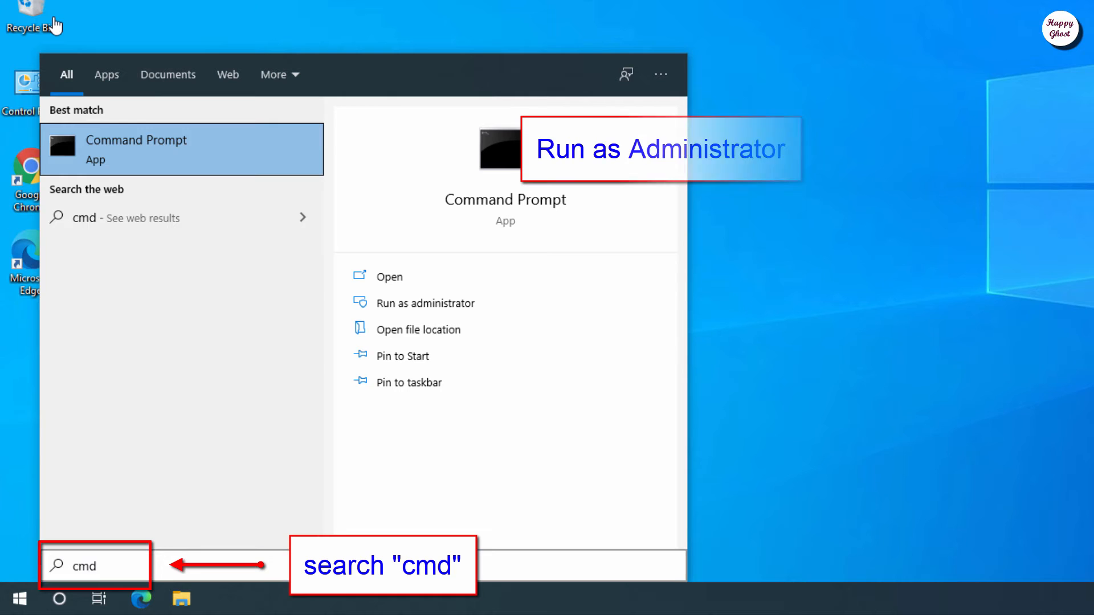
right_click(230, 142)
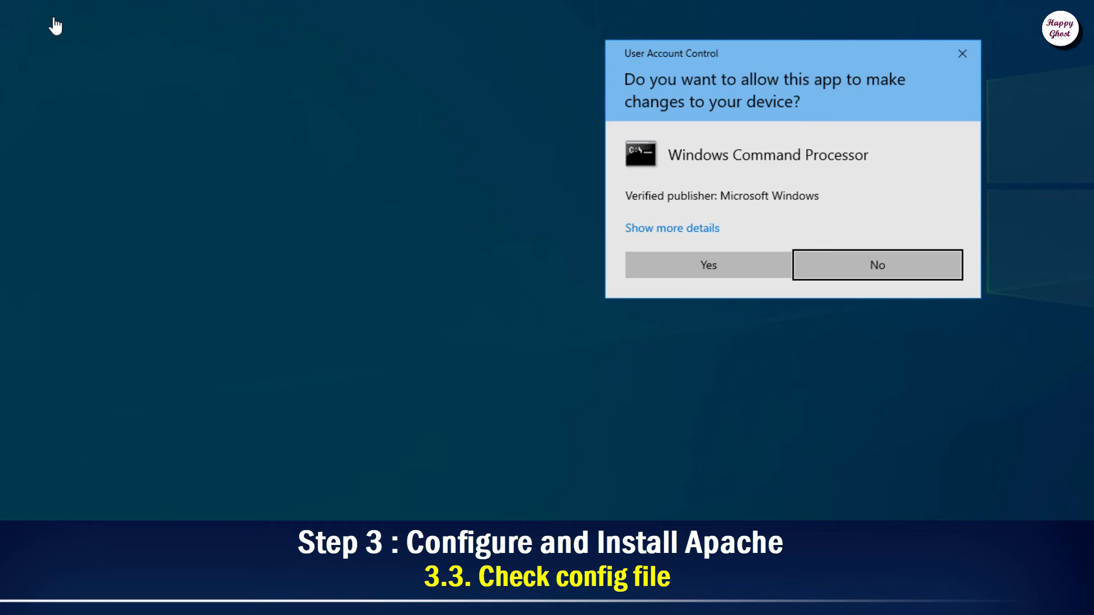
key(alt+y)
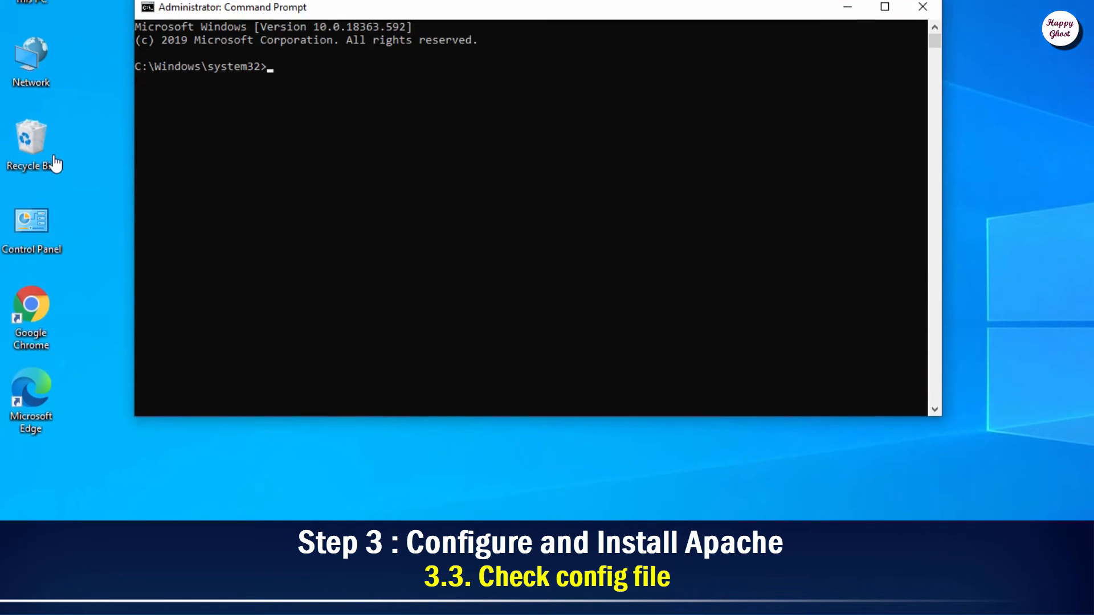
Step: Change to C:\Apache24\bin and run httpd.exe -t, which reports Syntax OK
text(cd ..)
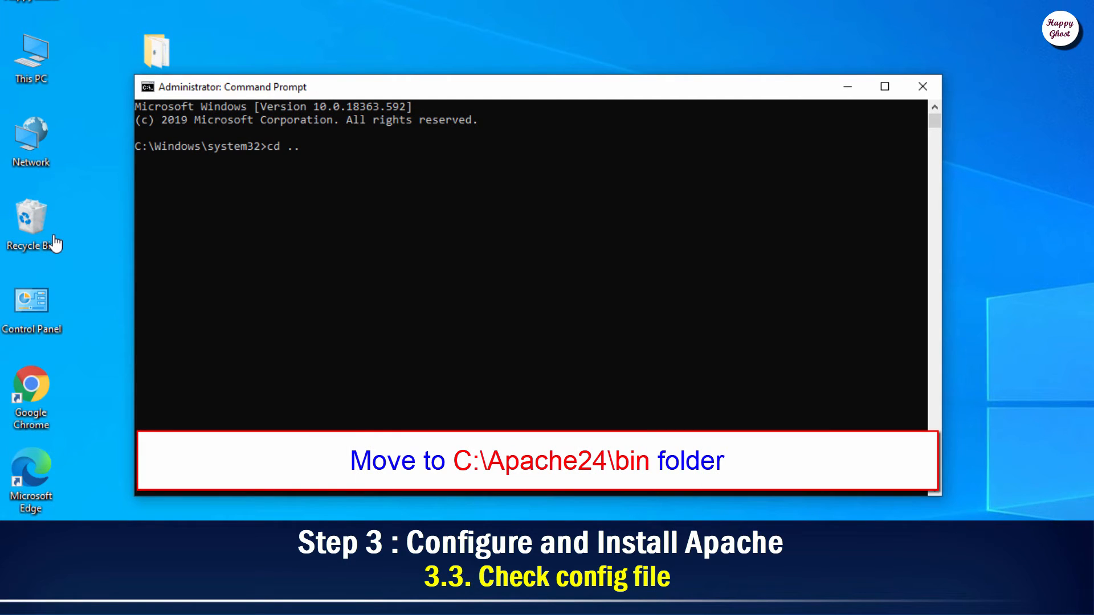
key(Return)
text(cd ..)
key(Return)
text(c)
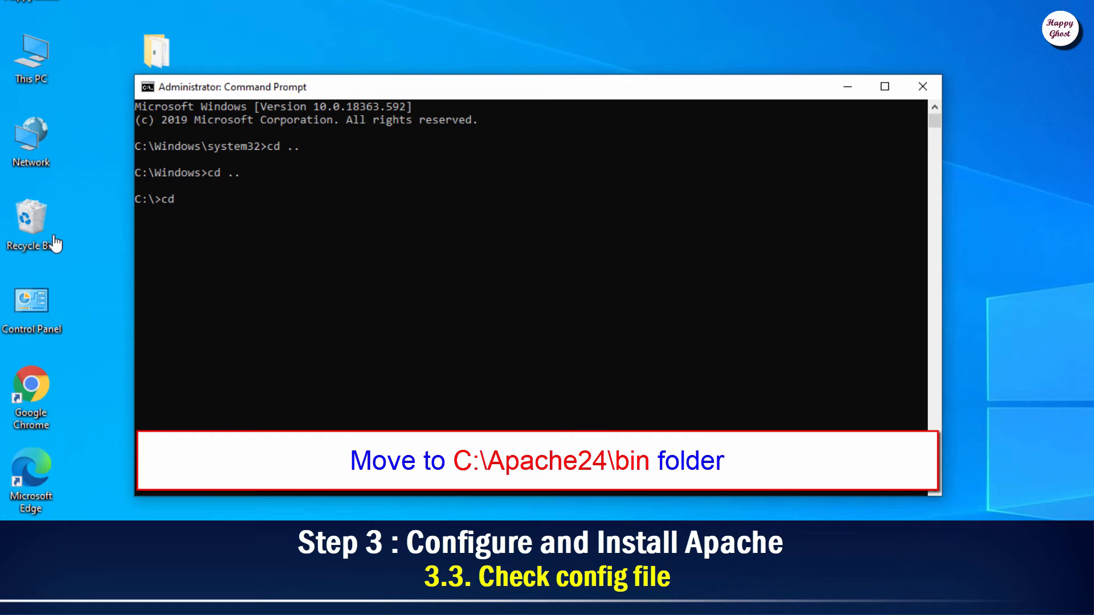
text(d Ap)
key(Tab)
key(Return)
text(cd bin)
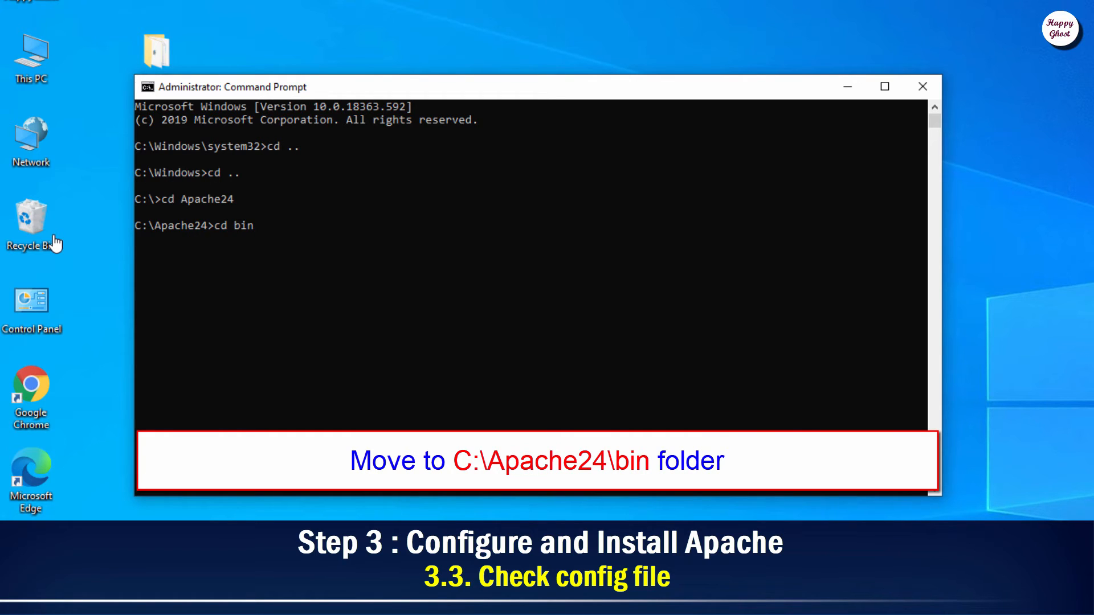
key(Return)
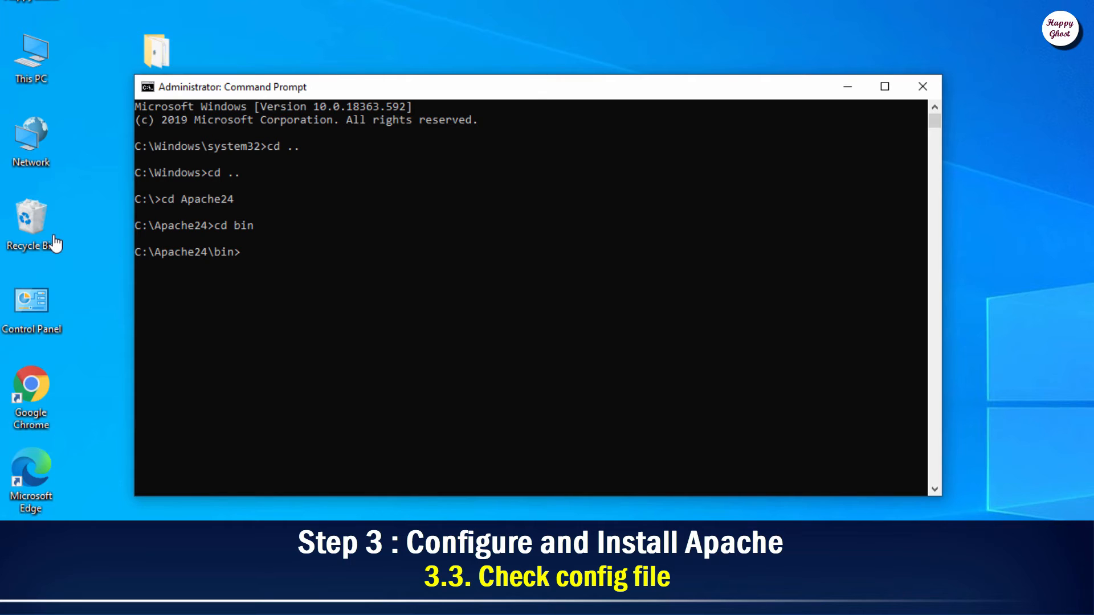
text(httpd.exe)
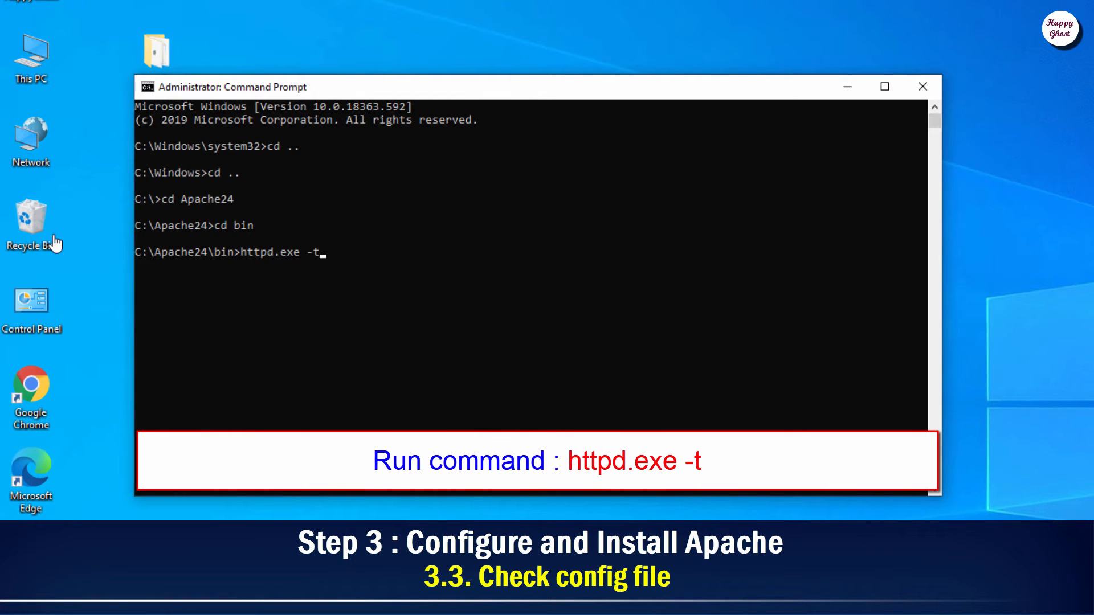
text( -t)
key(Return)
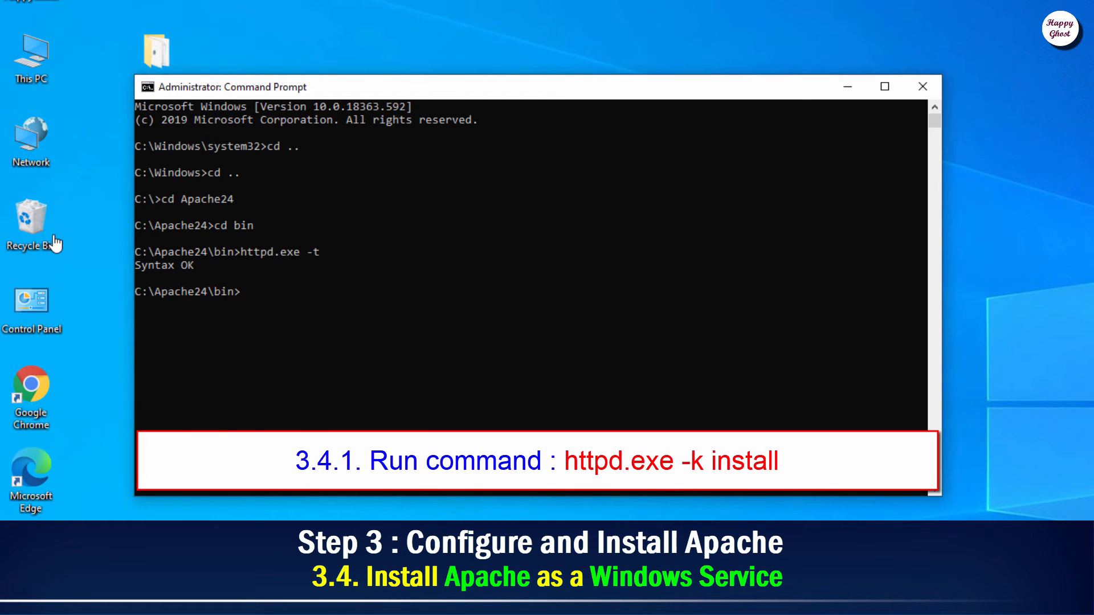
Step: Install Apache as the Apache2.4 Windows service with httpd.exe -k install
text(ttpd.exe -k install)
key(Return)
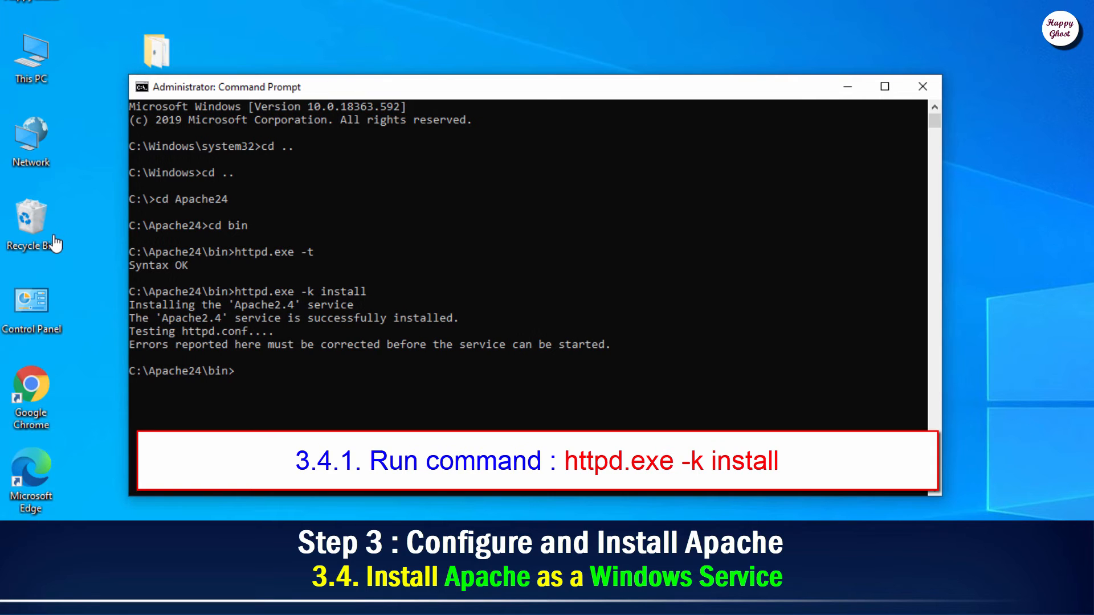
mouse_move(136, 305)
mouse_down()
mouse_move(279, 345)
mouse_move(581, 344)
mouse_up()
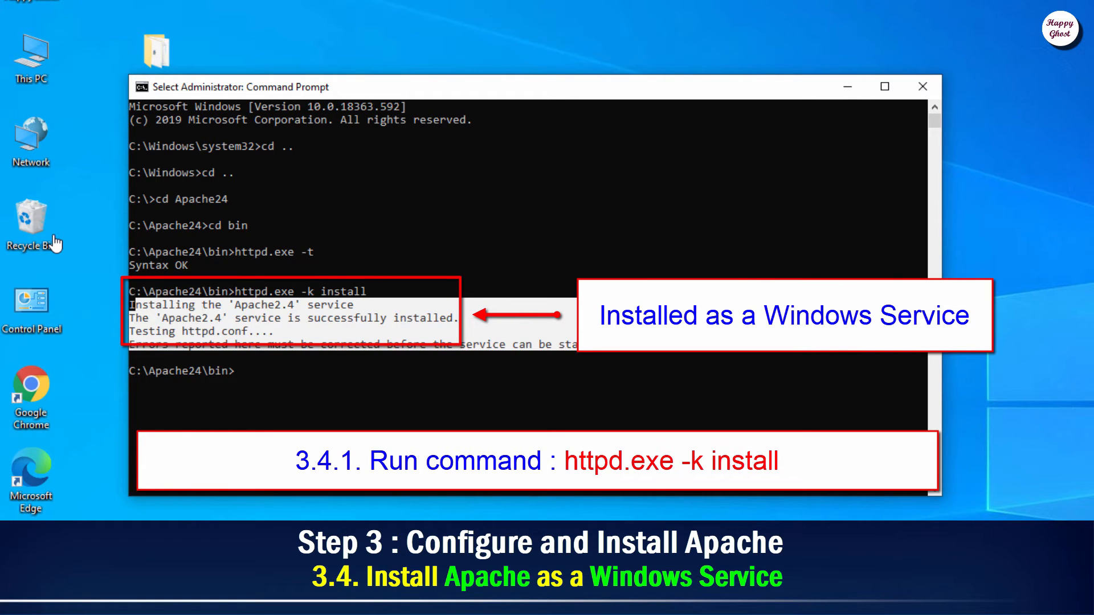
Step: Highlight the 'successfully installed' message line in the console output
click(429, 318)
key(Home)
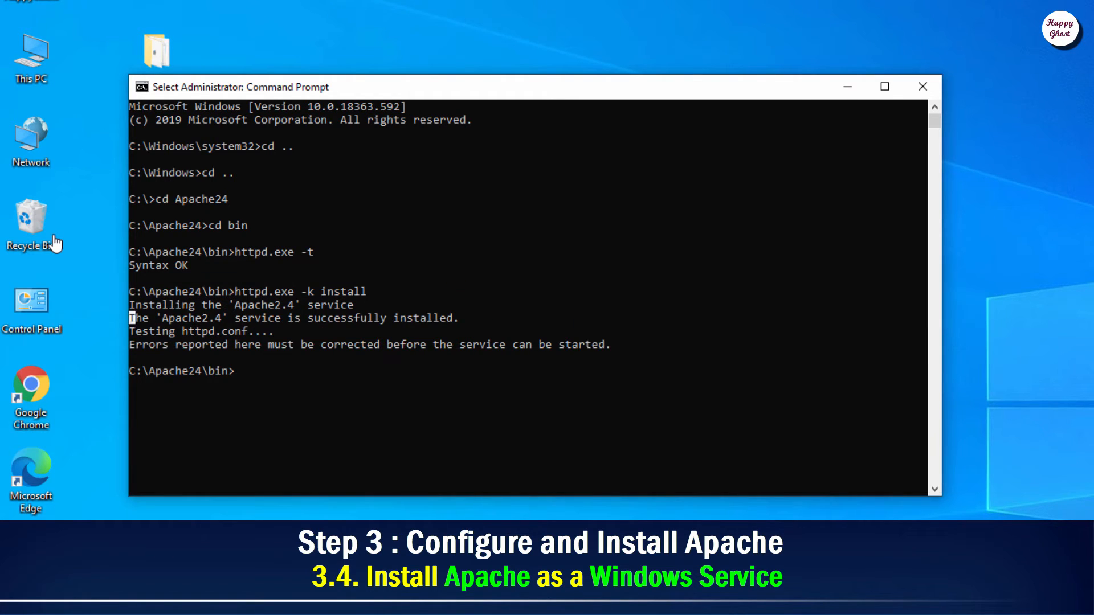
key(shift+Right)
key(shift+Right)
key(shift+Right)
key(shift+Right)
key(shift+Right)
key(shift+Right)
key(shift+Right)
key(shift+Right)
key(shift+Right)
key(shift+Right)
key(shift+Right)
key(shift+Right)
key(shift+Right)
key(shift+Right)
key(shift+Right)
key(shift+Right)
key(shift+Right)
key(shift+Right)
key(shift+Right)
key(shift+Right)
key(shift+Left)
key(shift+Left)
key(shift+Left)
key(shift+Left)
key(shift+Left)
key(shift+Left)
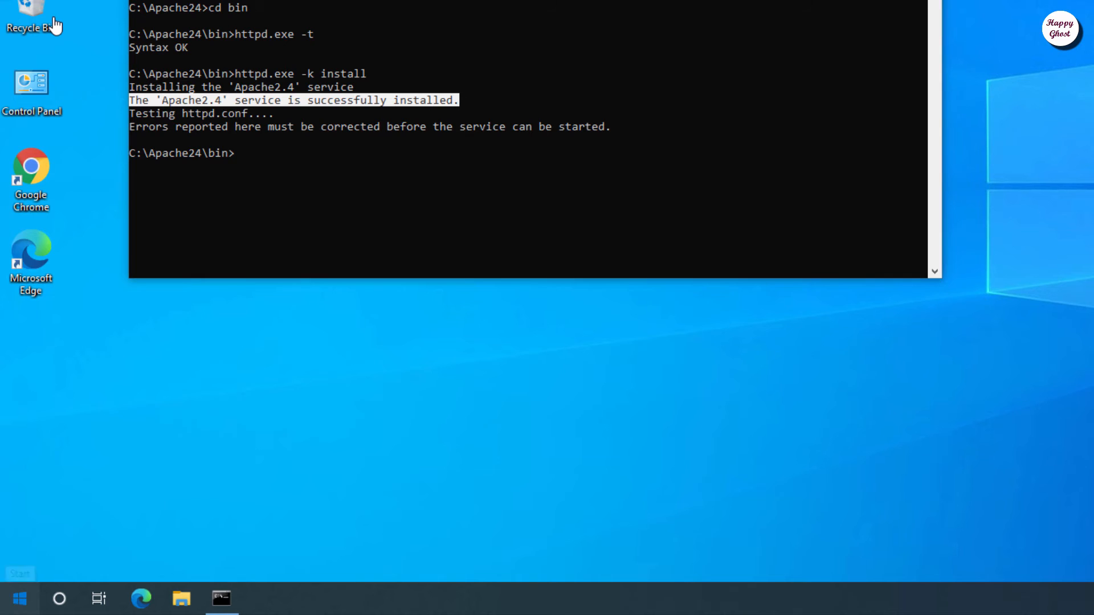
key(super)
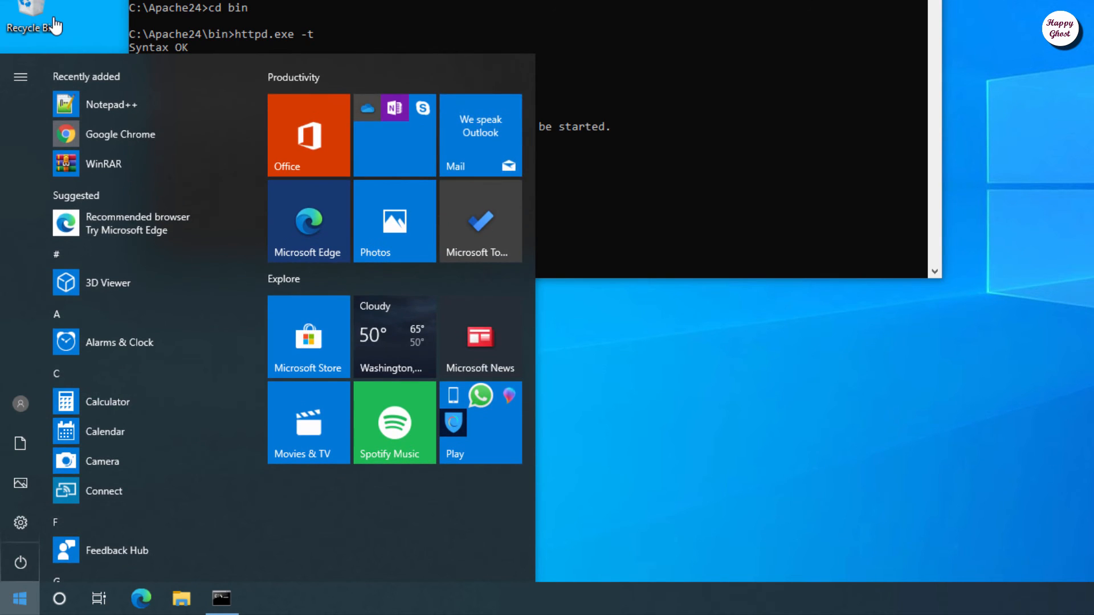
Step: Start the Apache2.4 service from its Properties in Services, then close the Services window
text(service)
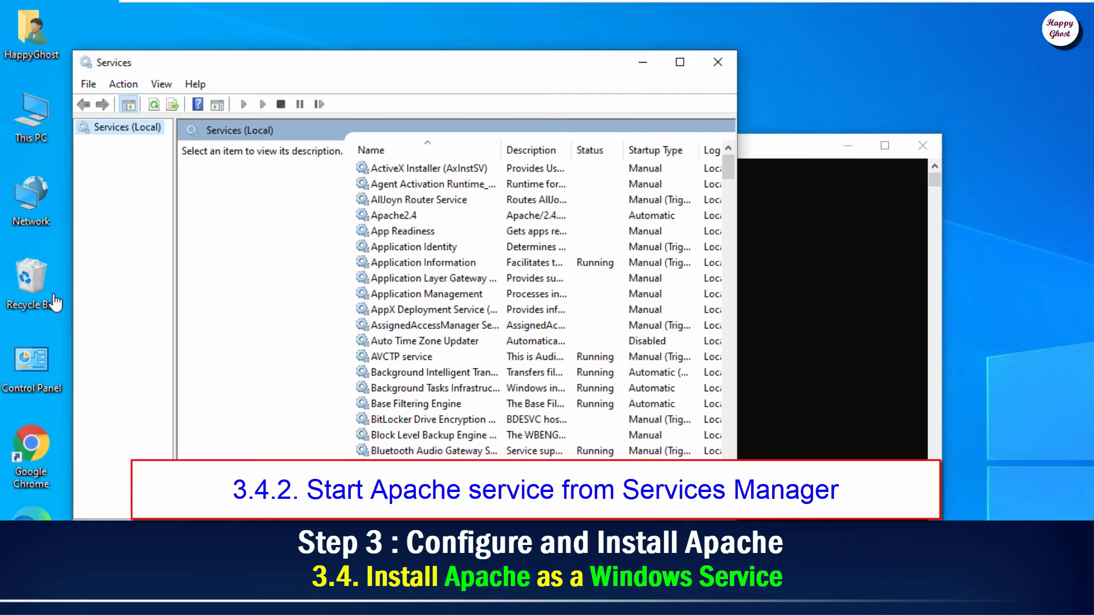
key(a)
key(p)
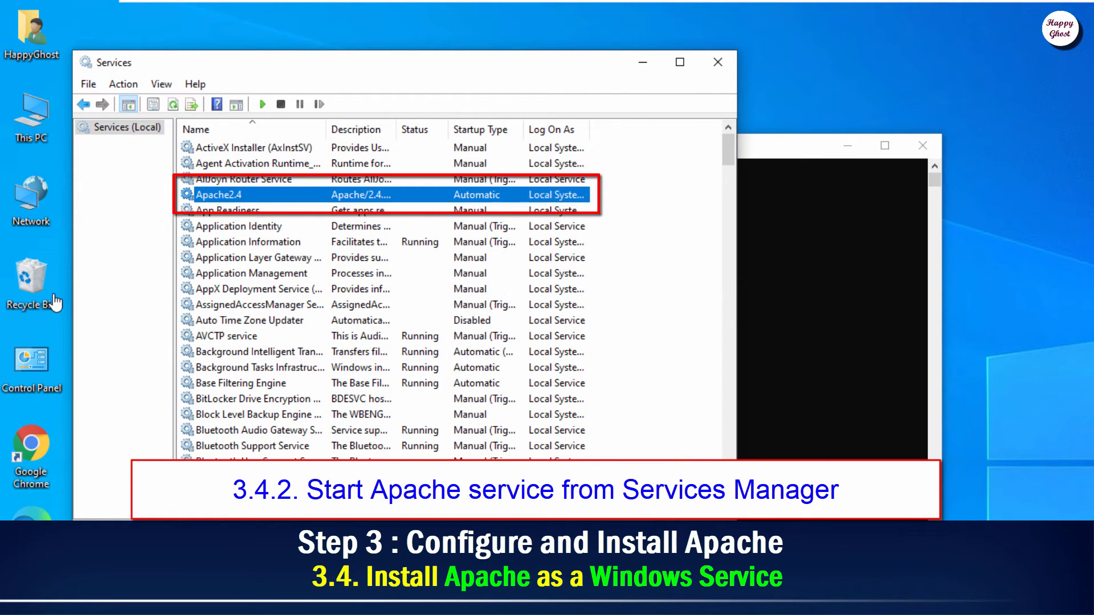
key(shift+F10)
key(Down)
key(Down)
key(Down)
key(Down)
key(Return)
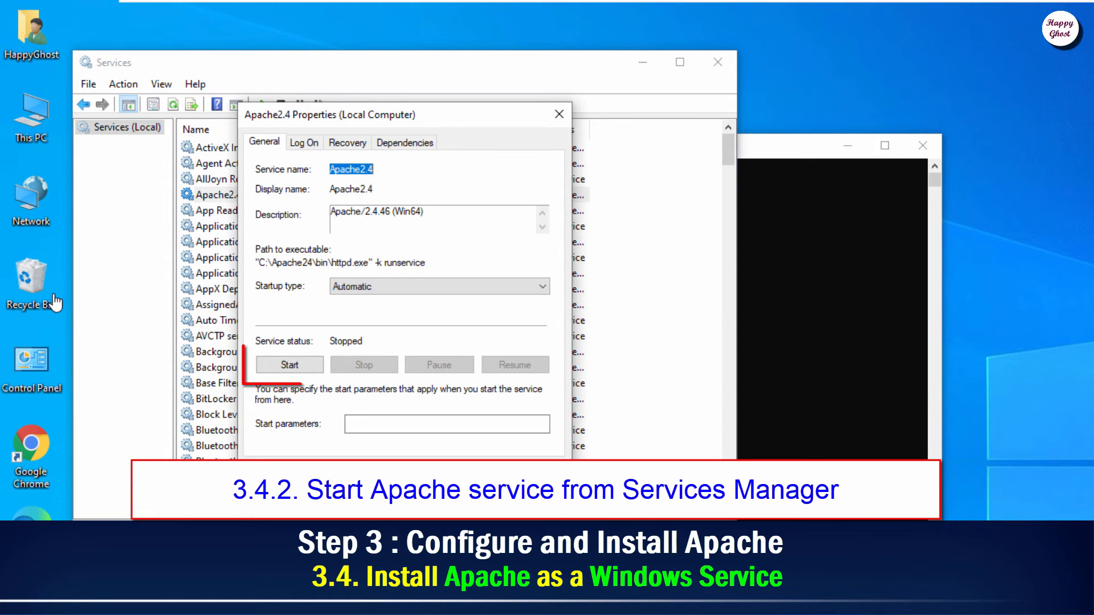
key(Return)
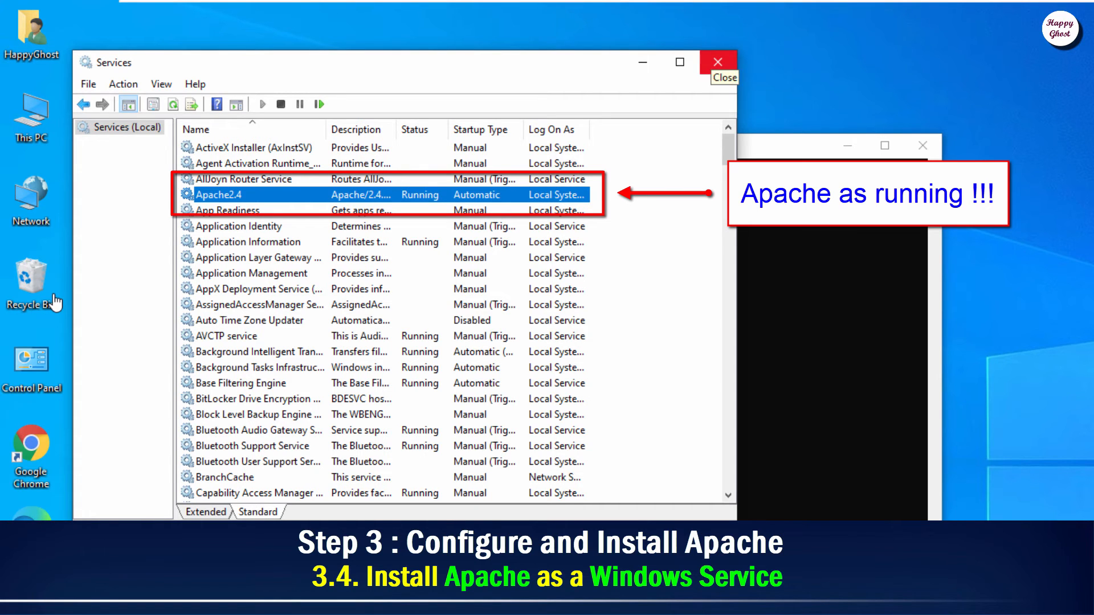
click(718, 62)
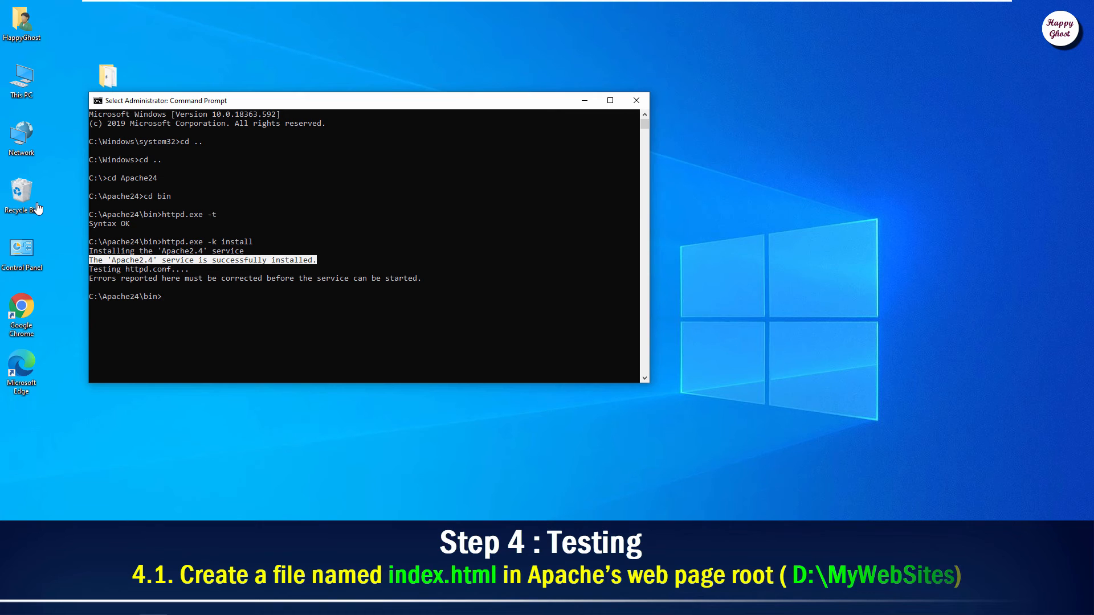
Step: Browse This PC to the MyWebSites folder on the DATA-1 (D:) drive
double_click(22, 80)
right_click(24, 88)
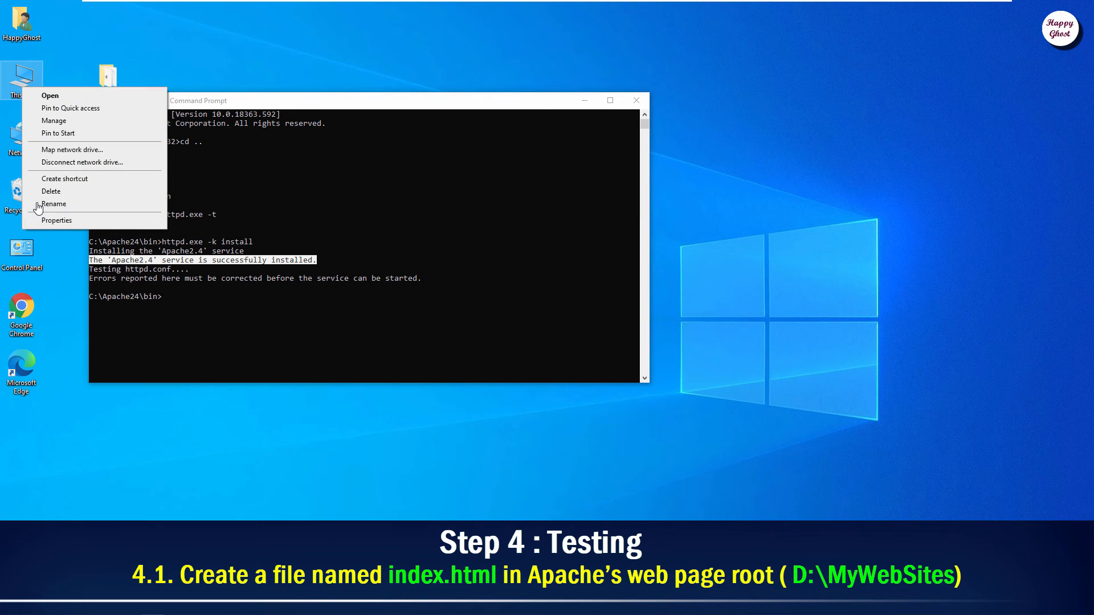
click(50, 95)
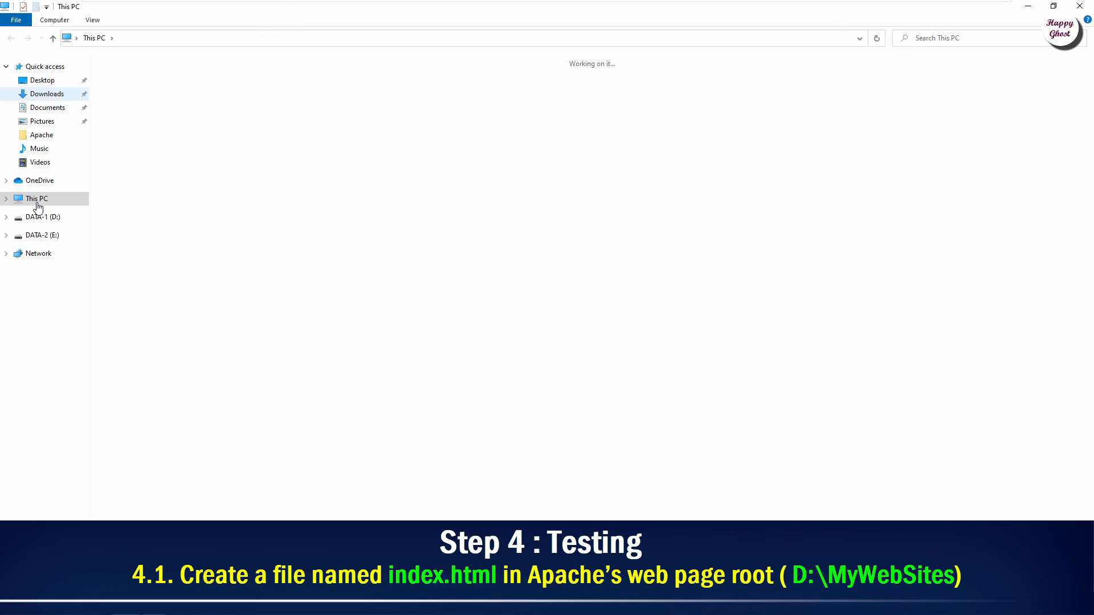
double_click(313, 164)
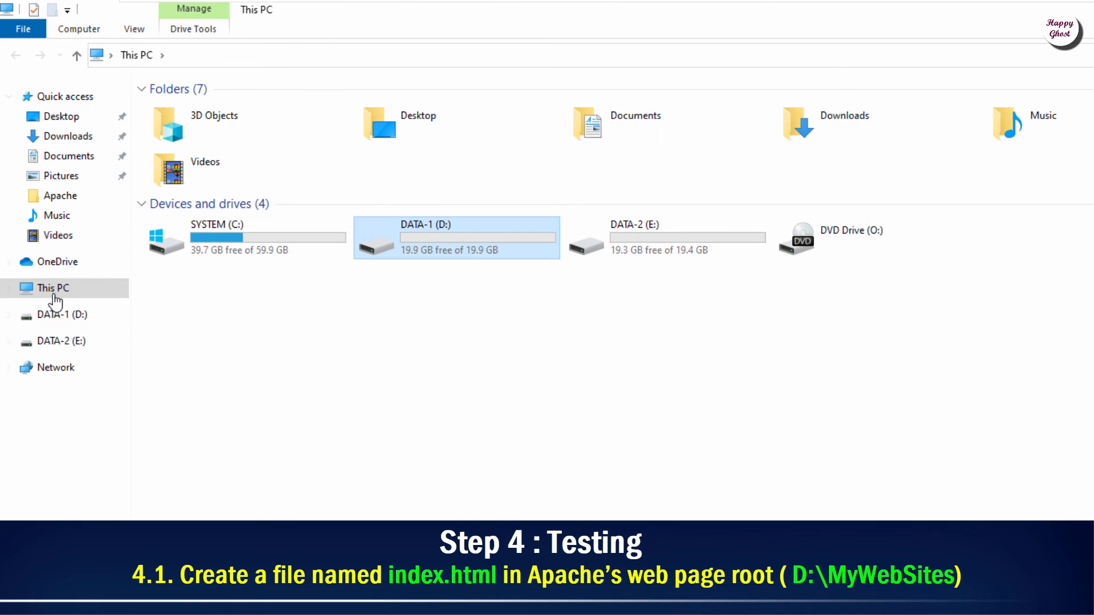
right_click(414, 228)
click(454, 242)
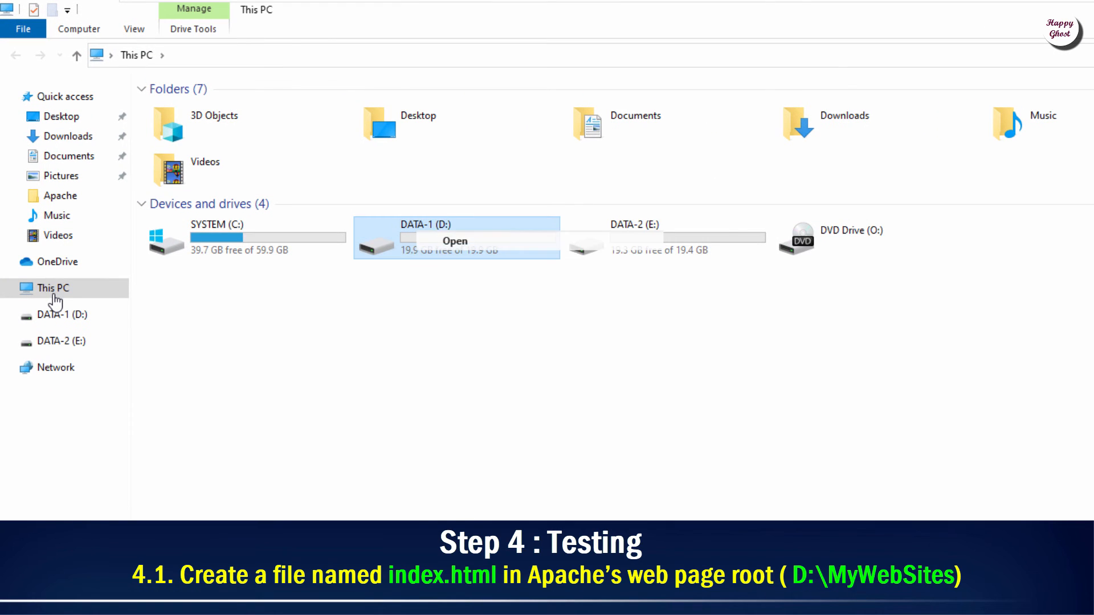
click(192, 111)
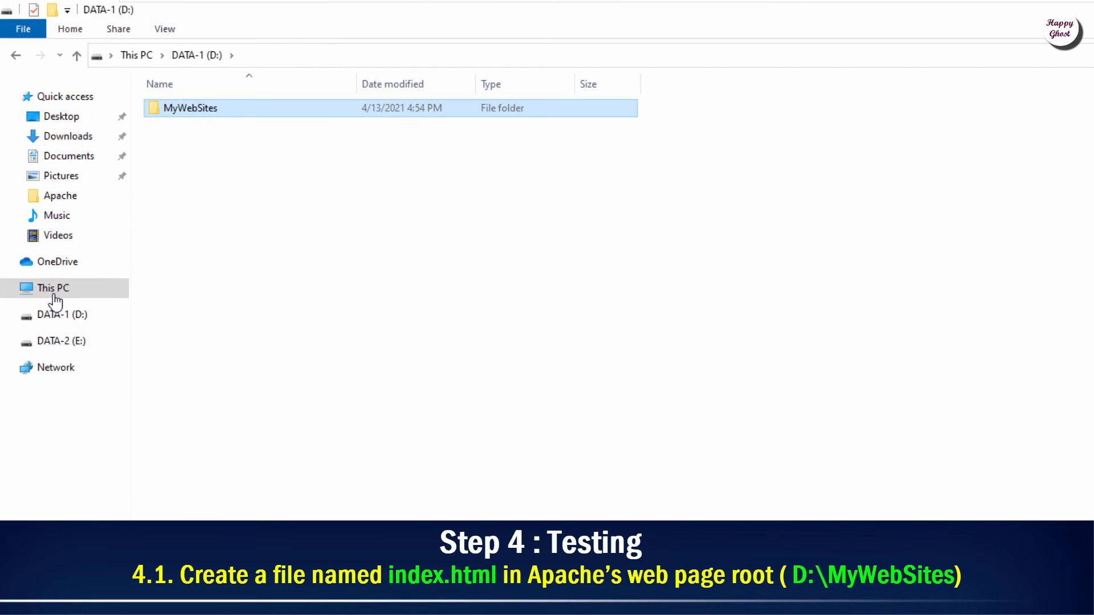
right_click(192, 114)
click(233, 128)
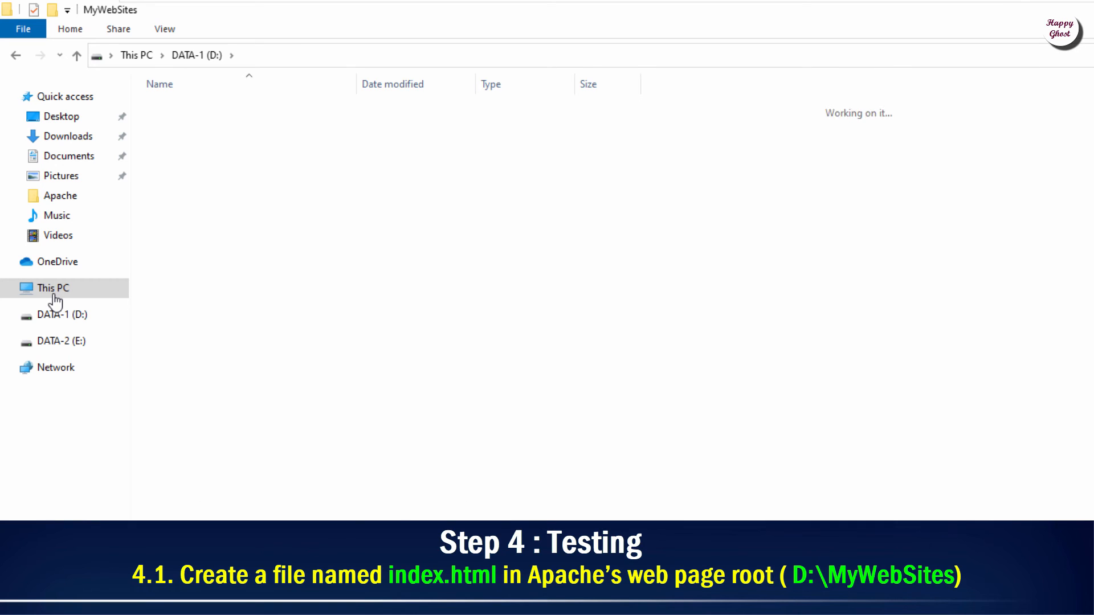
Step: Create a New Text Document in MyWebSites and open it in Notepad
right_click(220, 126)
mouse_move(258, 326)
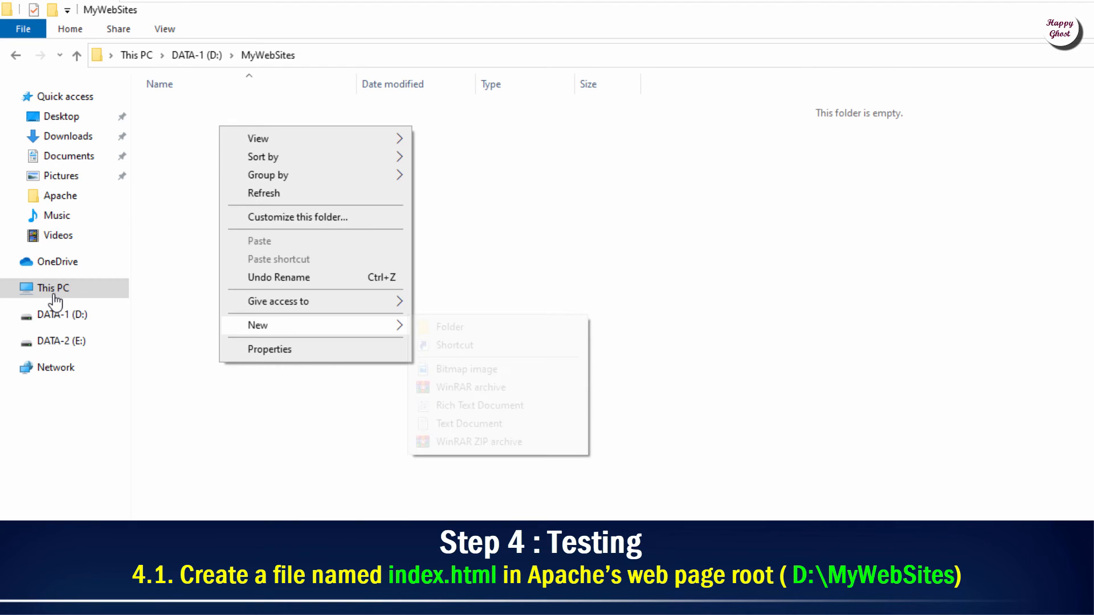
click(469, 424)
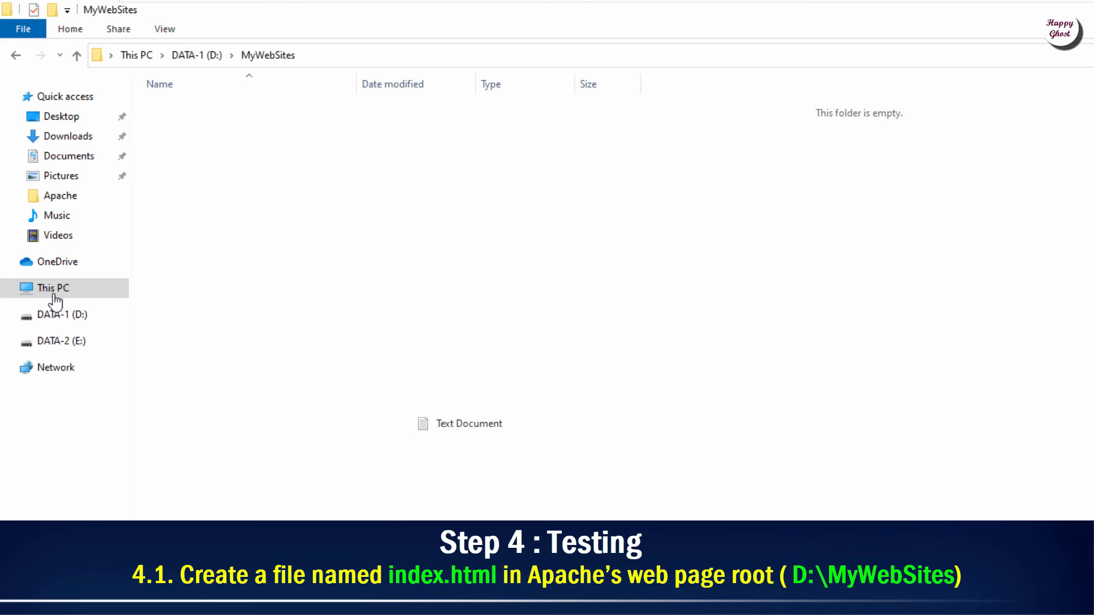
key(Return)
key(shift+F10)
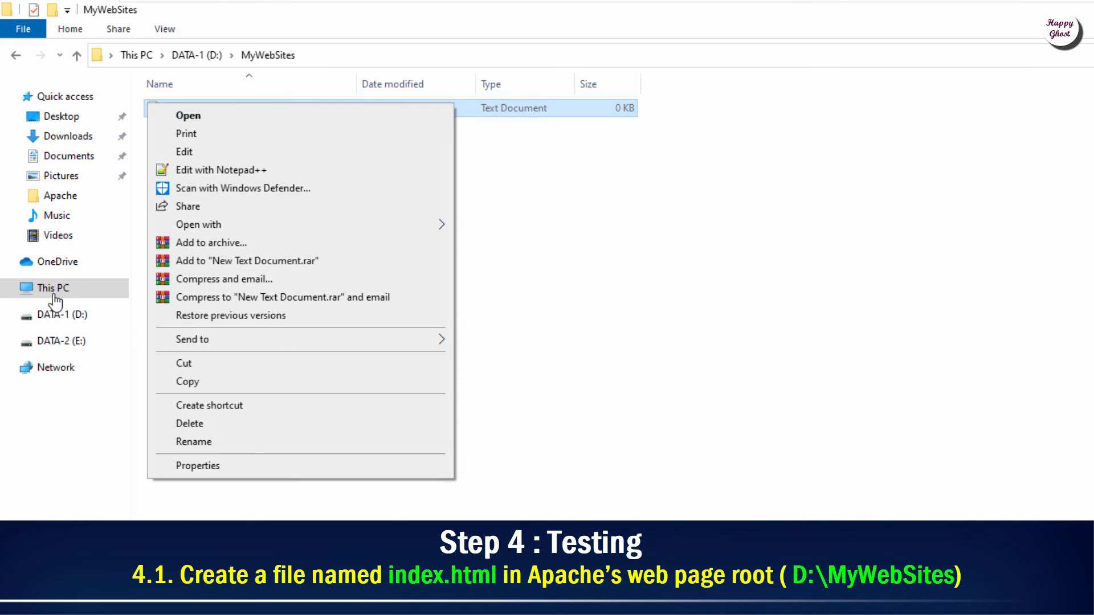
key(Return)
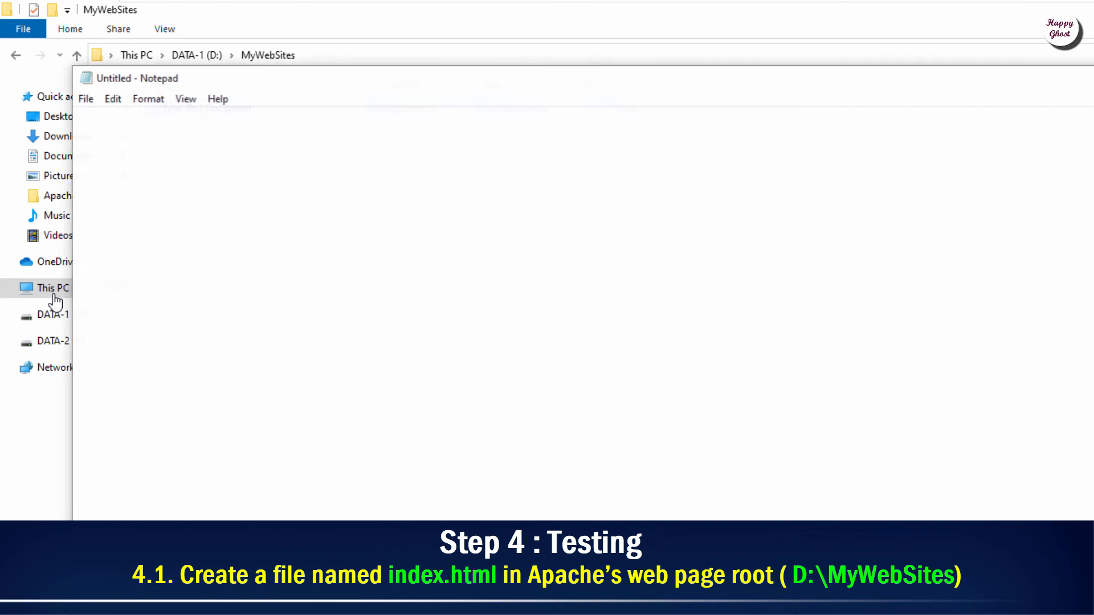
drag(254, 88, 363, 141)
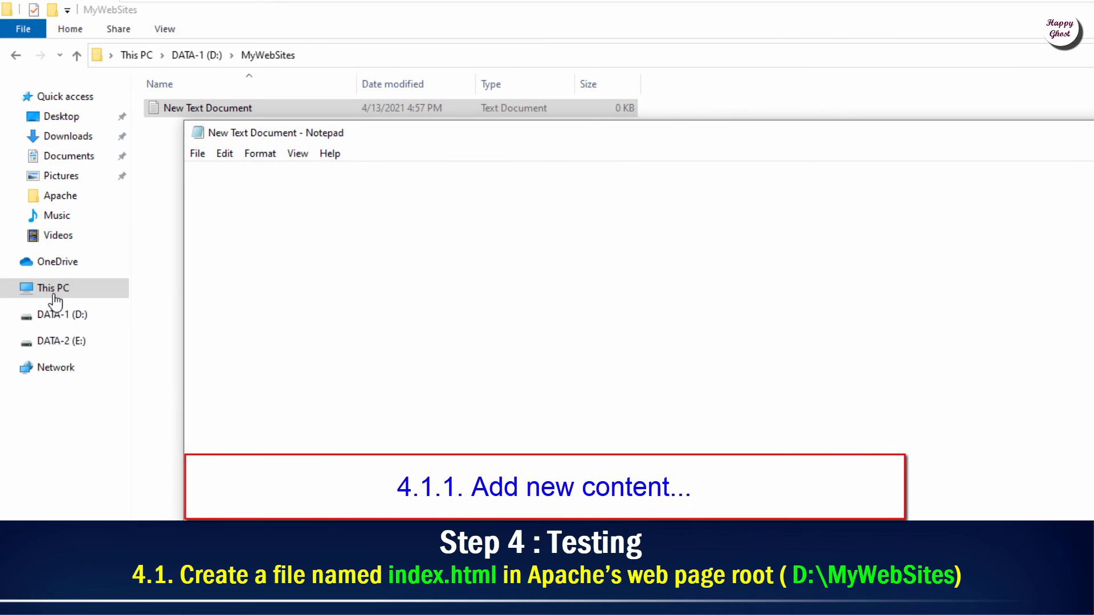
Step: Type the <html> and <head> section with the title 'Testing Apache'
text(<html>)
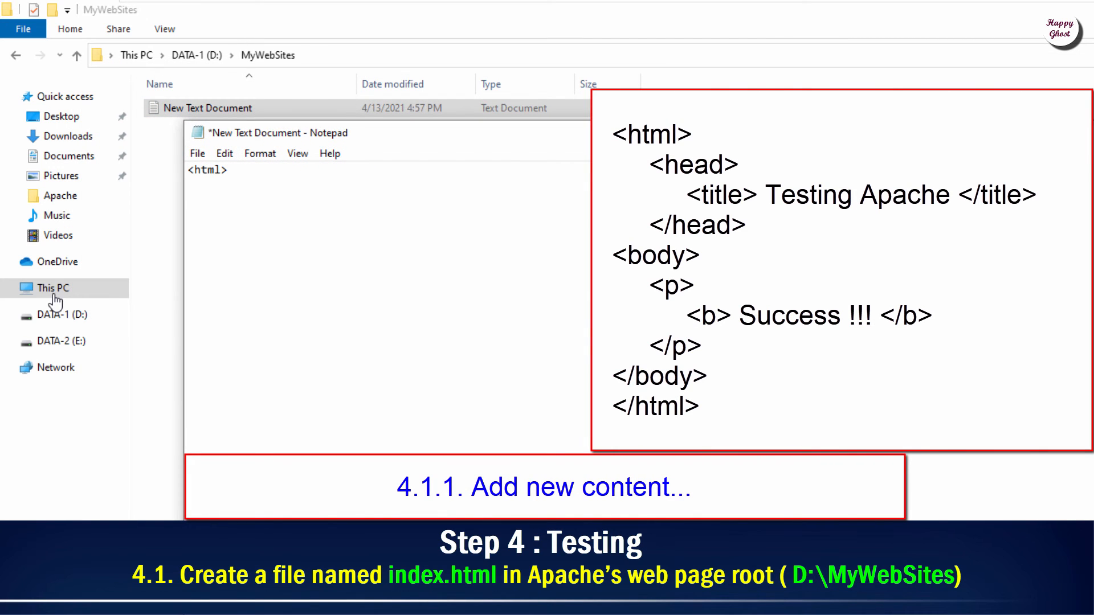
key(Return)
text(<head>)
key(Return)
key(Tab)
text(<title> Testing Apache </title)
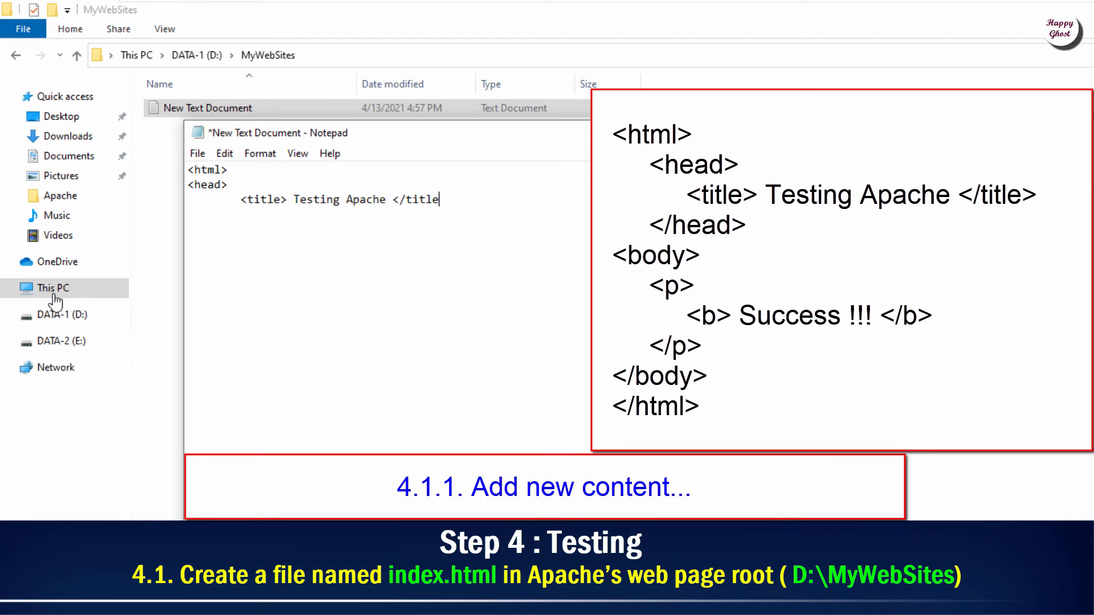
text(>)
key(Return)
text(</head>)
Step: Add the body with bold 'Success !!!' text and the closing body and html tags
key(Return)
text(<body>)
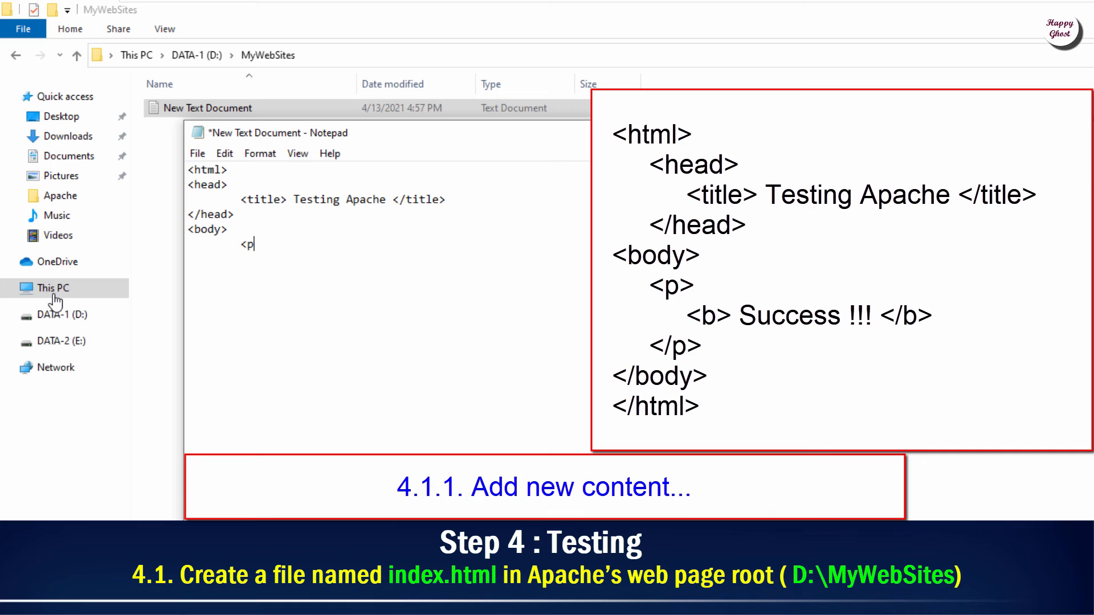
text(<bd)
text(Succes)
text(s !!! </b>)
key(Return)
key(Tab)
text(</p> </body>)
key(Return)
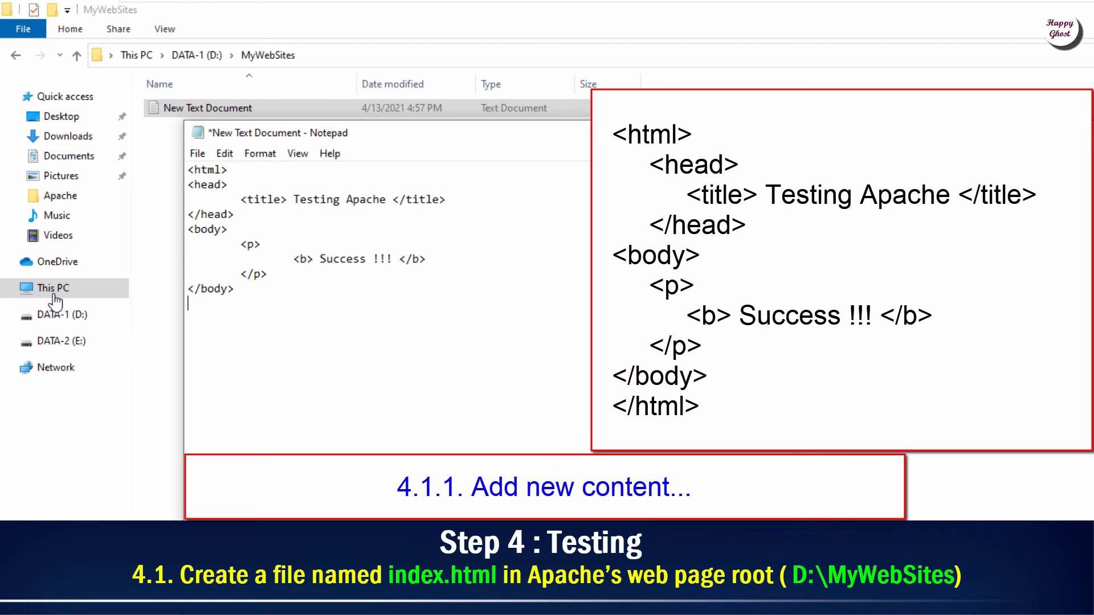
text(</html>)
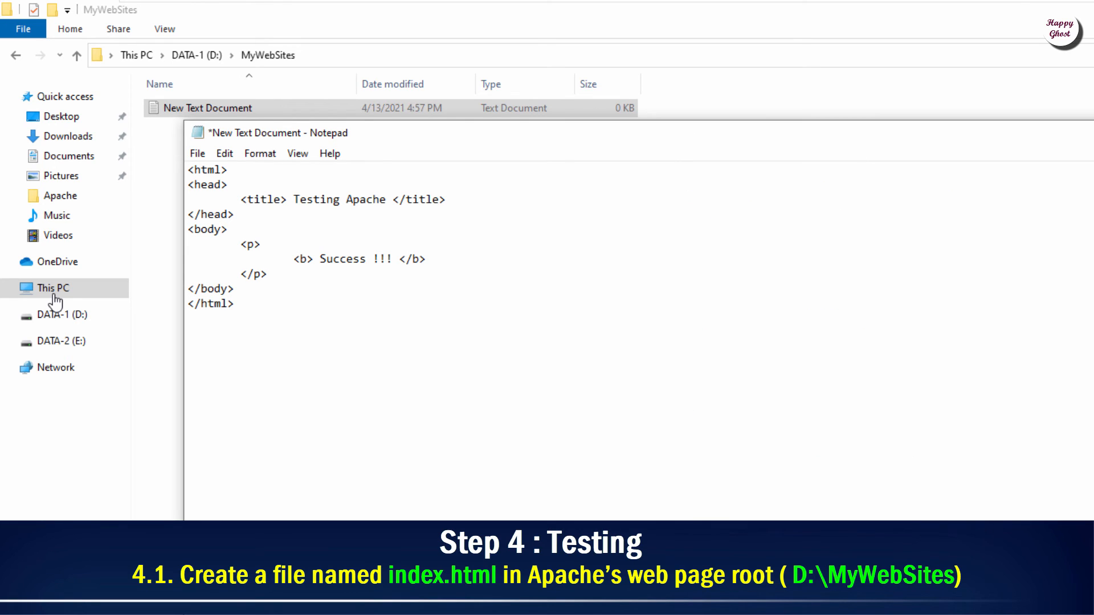
key(alt+f)
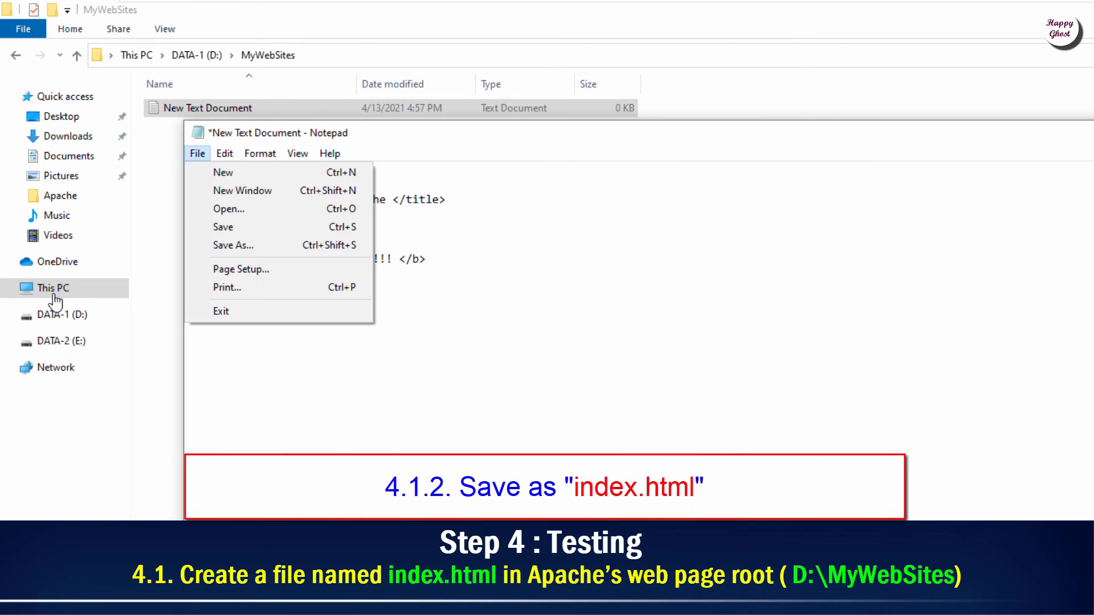
Step: Save the page as index.html with All Files type in D:\MyWebSites and close Notepad
key(Down)
key(Down)
key(Down)
key(Down)
key(Down)
key(Return)
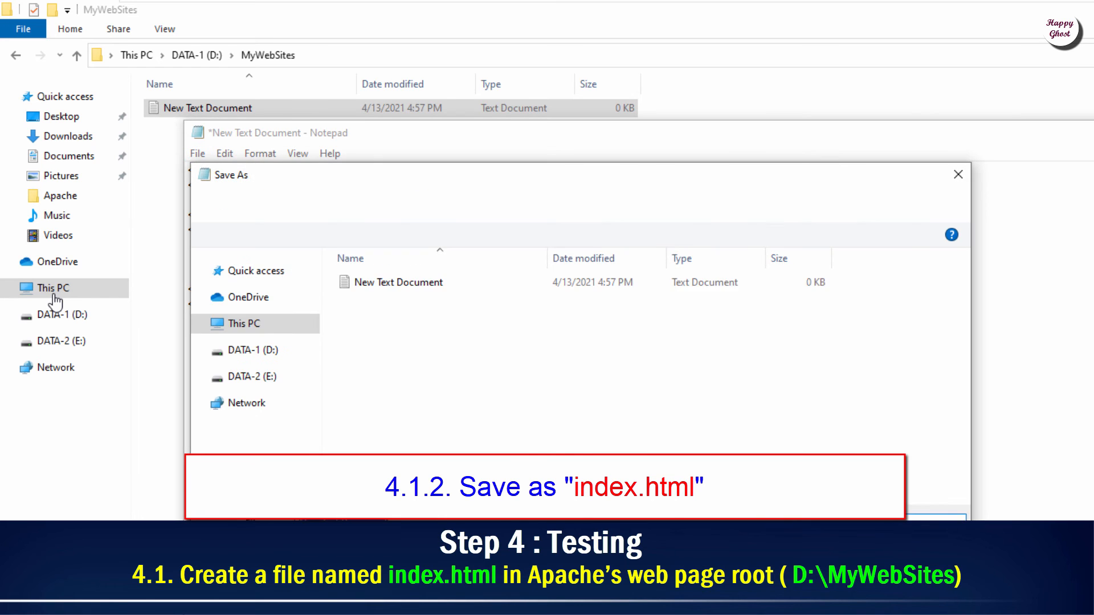
key(Tab)
key(alt+Down)
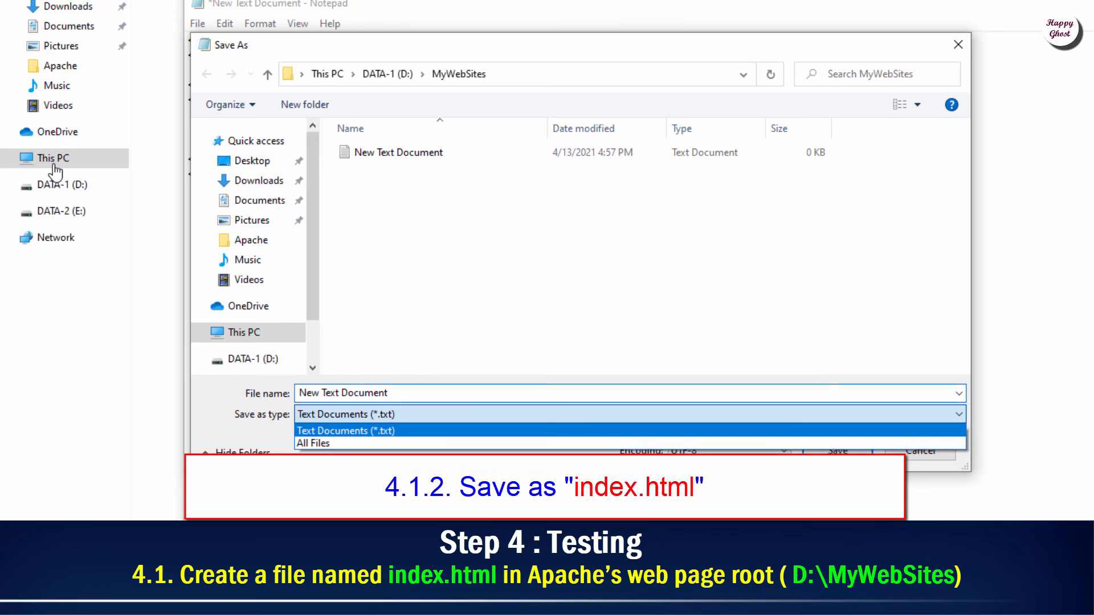
key(Down)
key(Return)
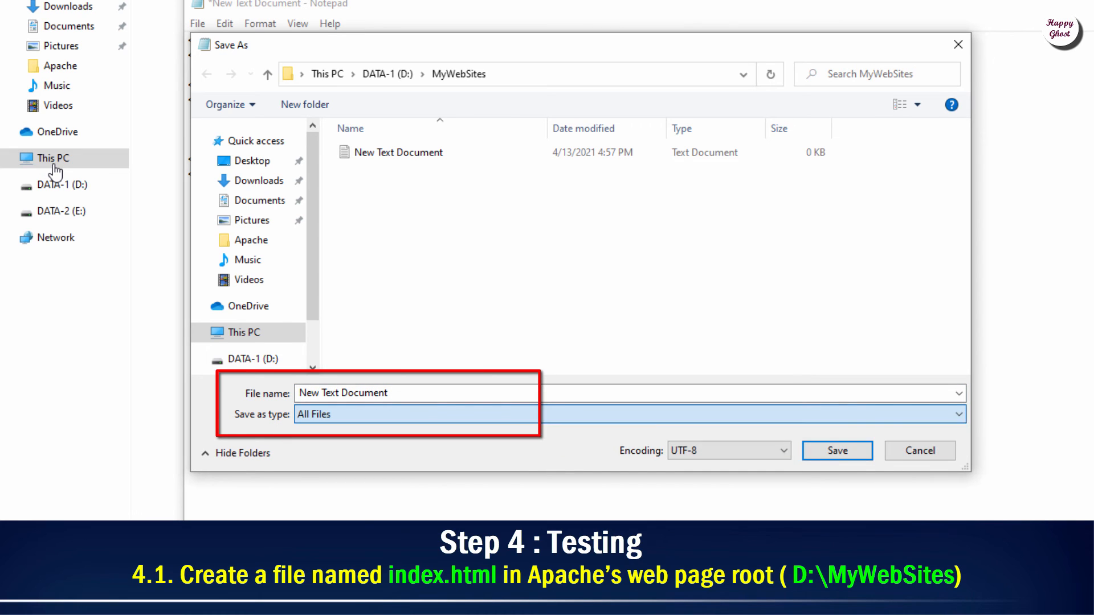
key(shift+Tab)
text(i)
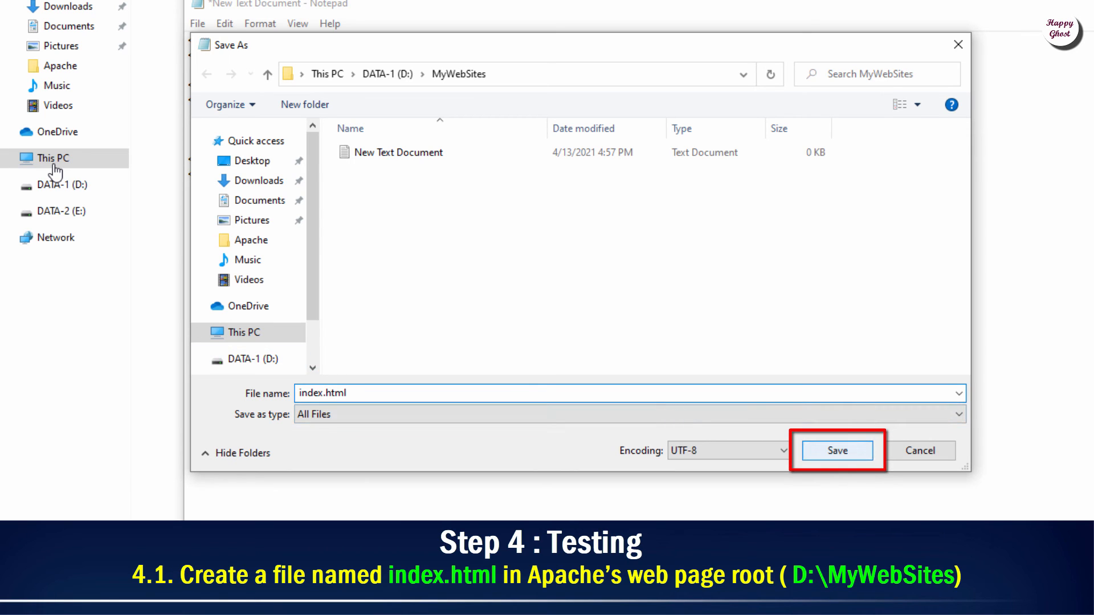
key(Return)
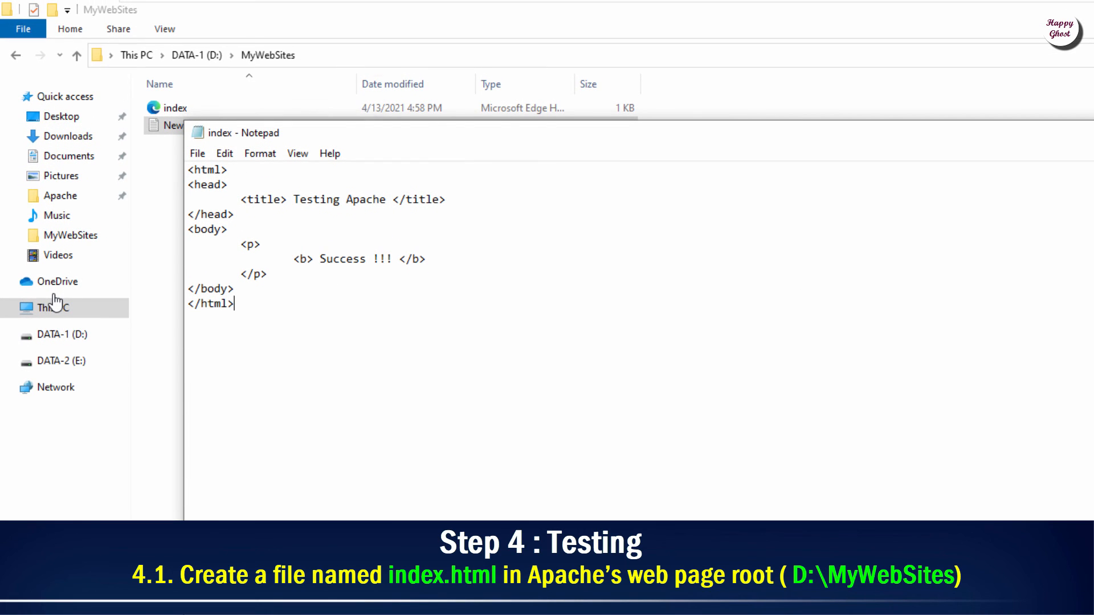
key(alt+F4)
key(Up)
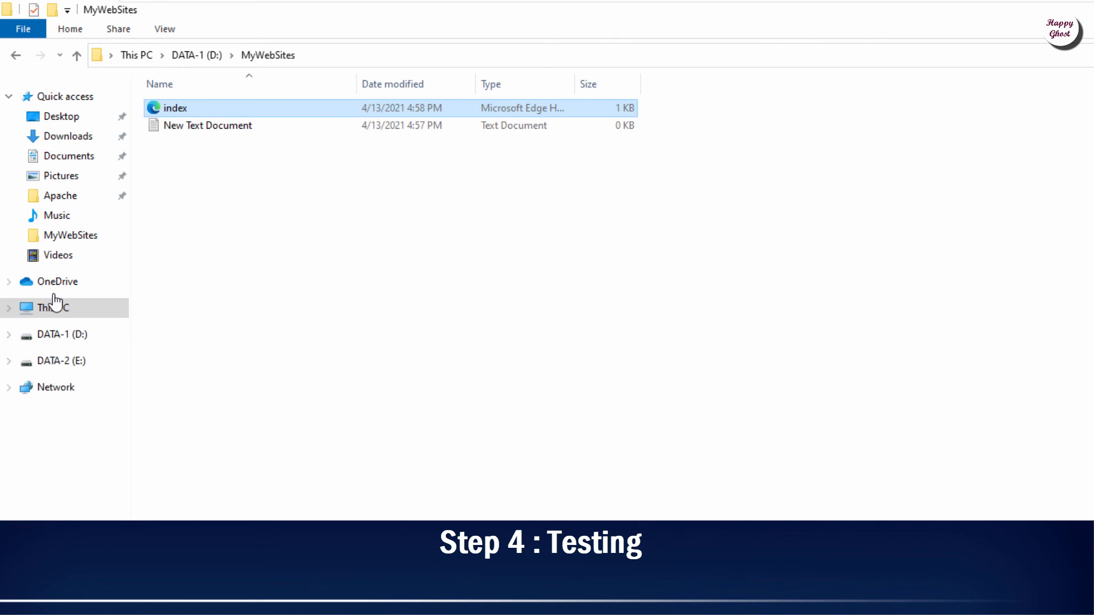
Step: Launch Services as administrator and restart the Apache2.4 service
key(super)
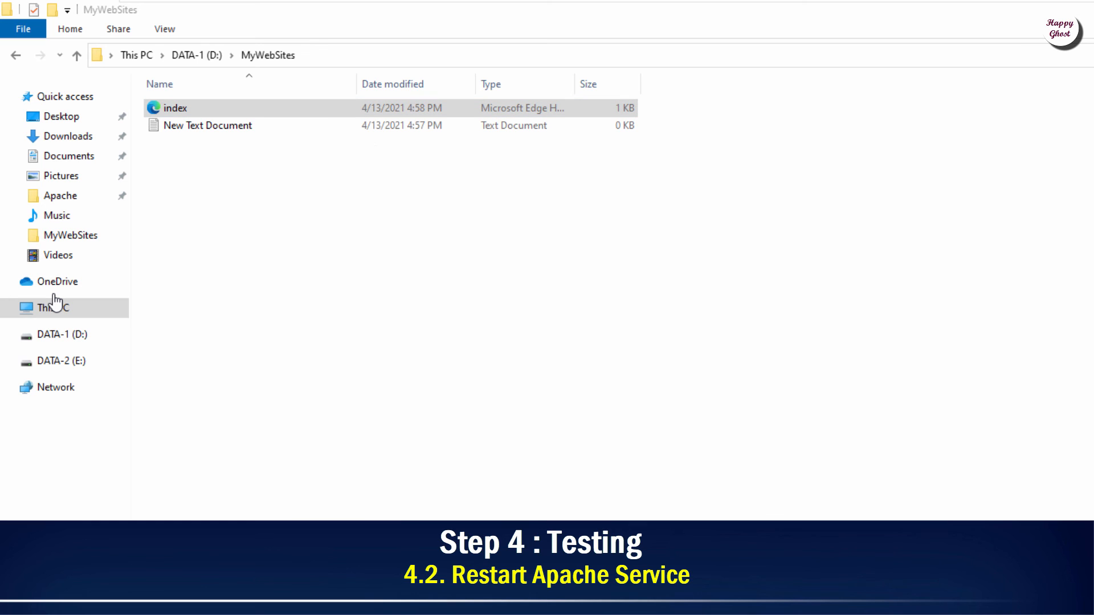
text(services)
key(shift+F10)
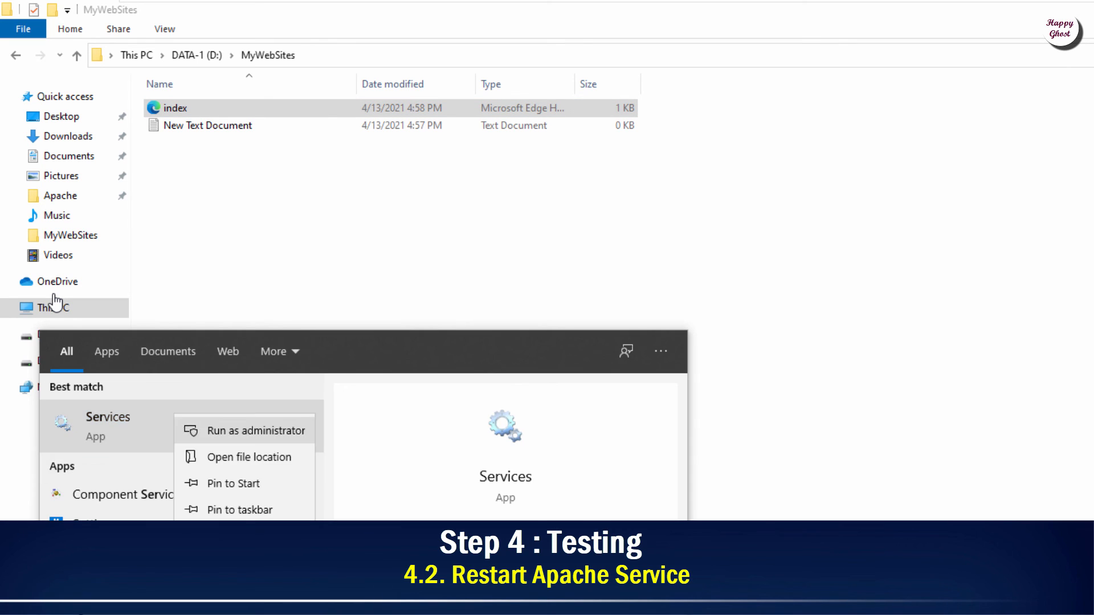
key(Return)
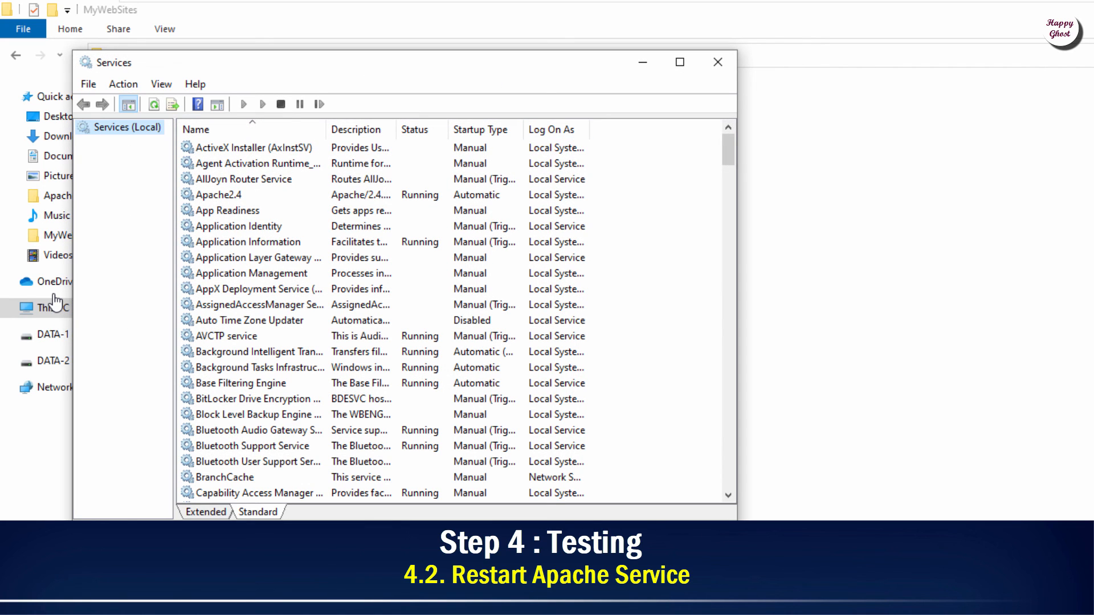
text(apache)
key(shift+F10)
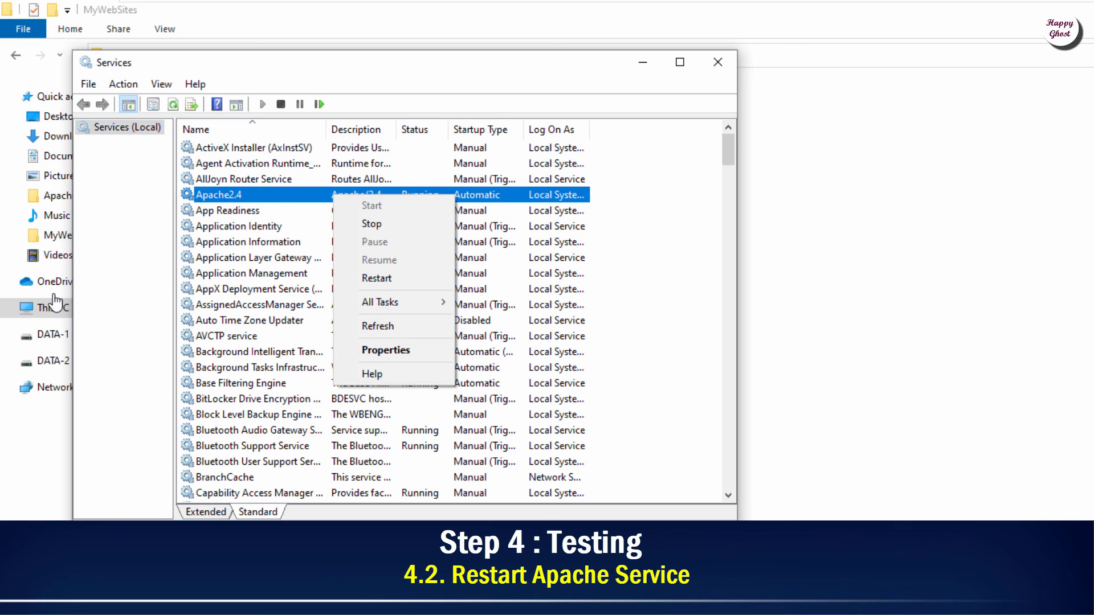
key(Down)
key(Down)
key(Down)
key(Down)
key(Down)
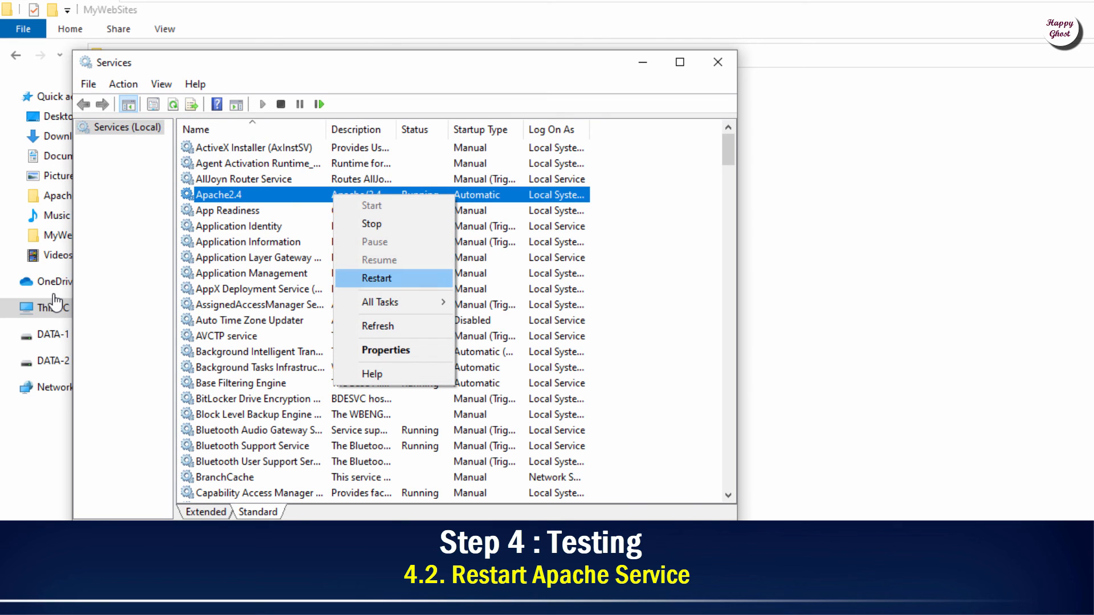
key(Return)
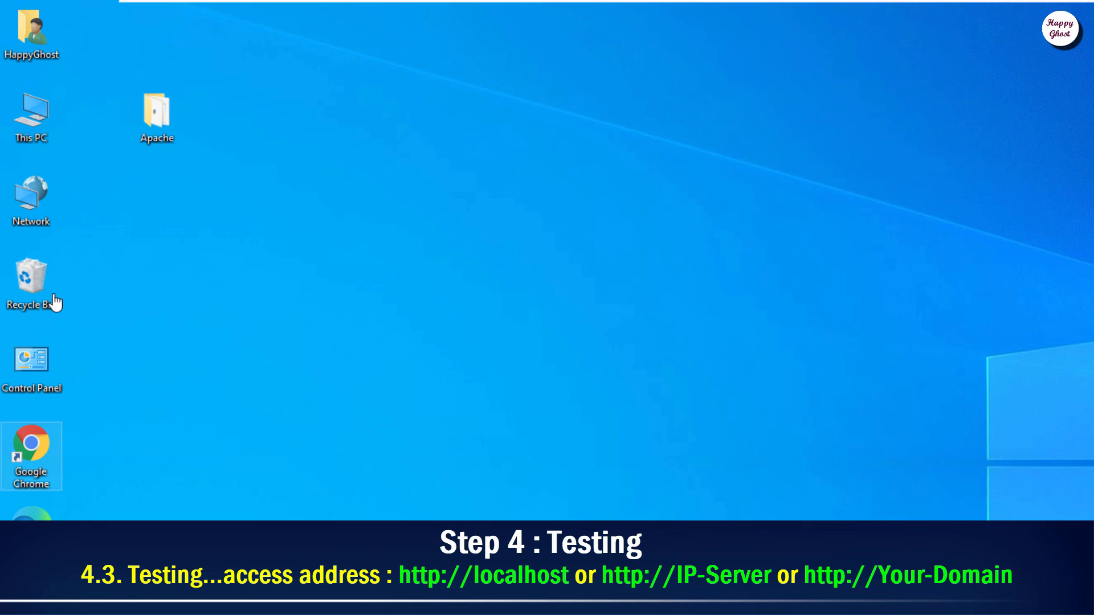
Step: Launch Google Chrome maximized and load localhost to view the test page
right_click(42, 461)
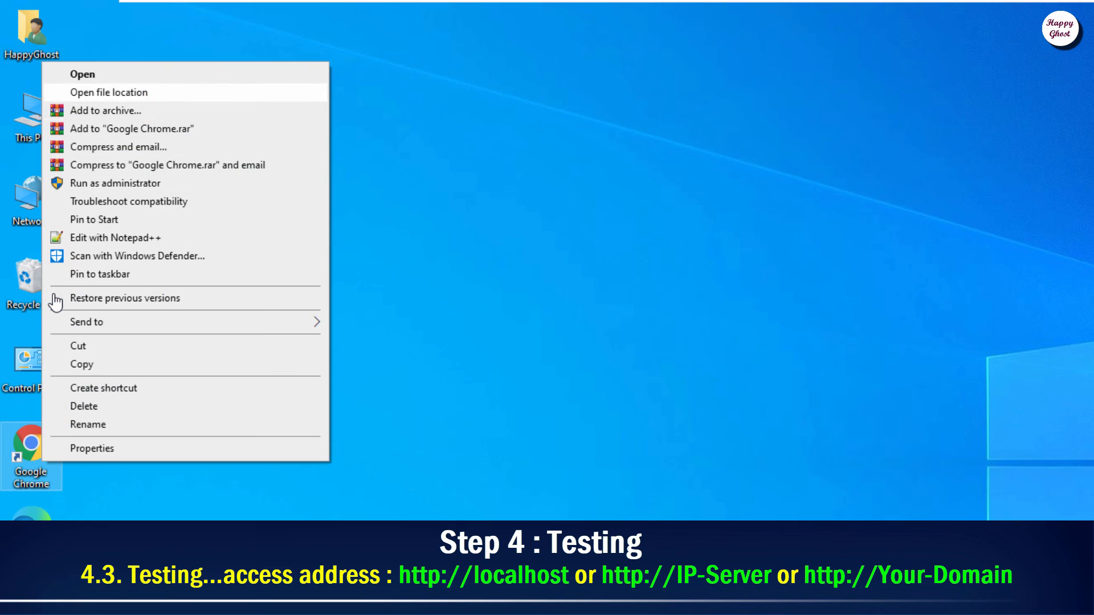
click(83, 74)
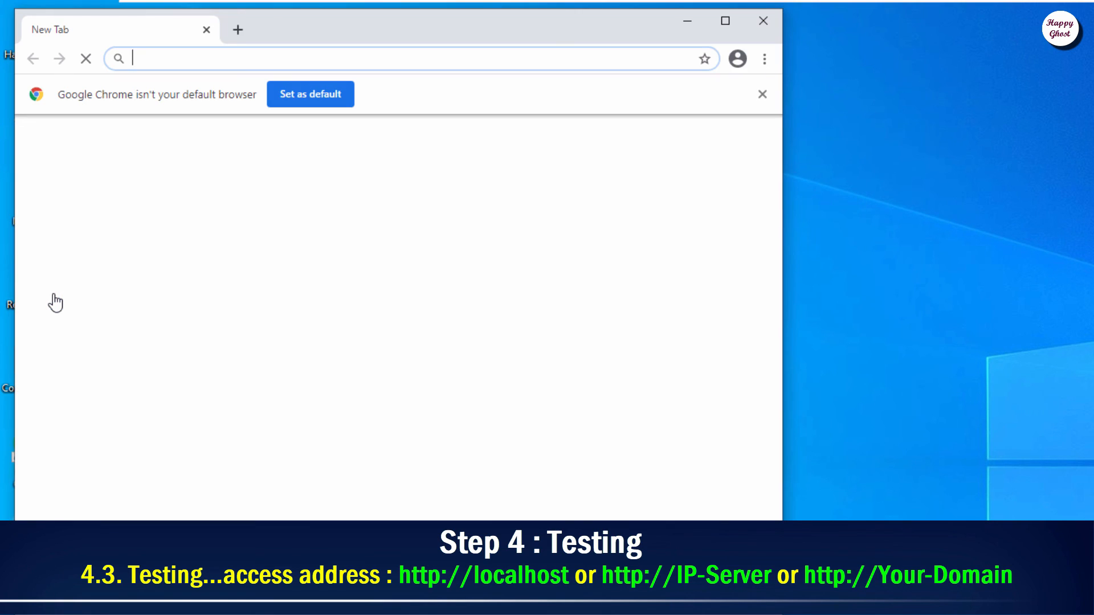
click(725, 21)
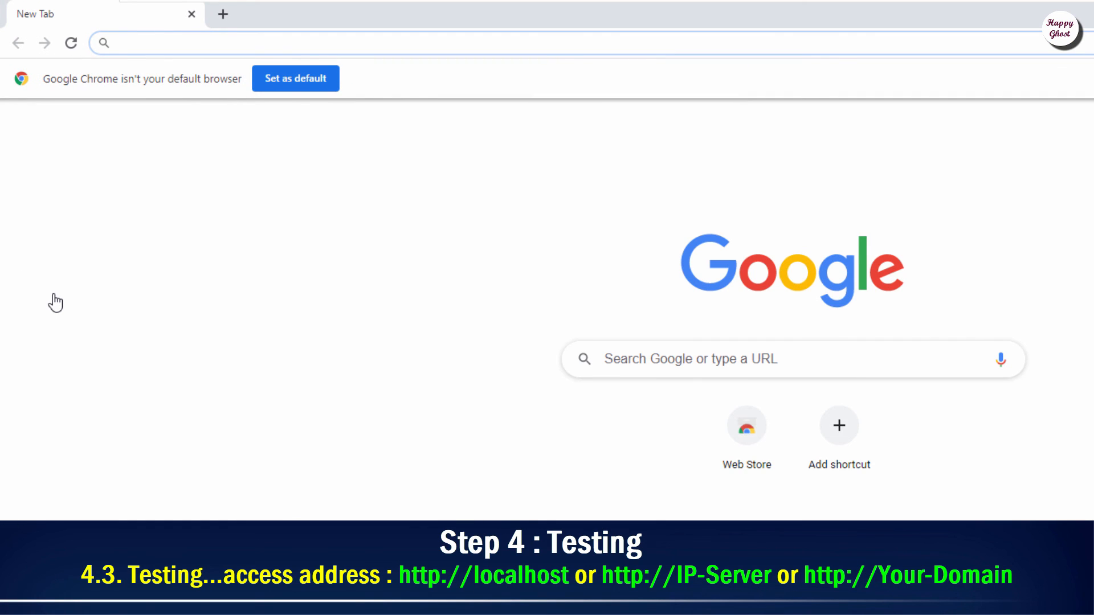
text(localhost)
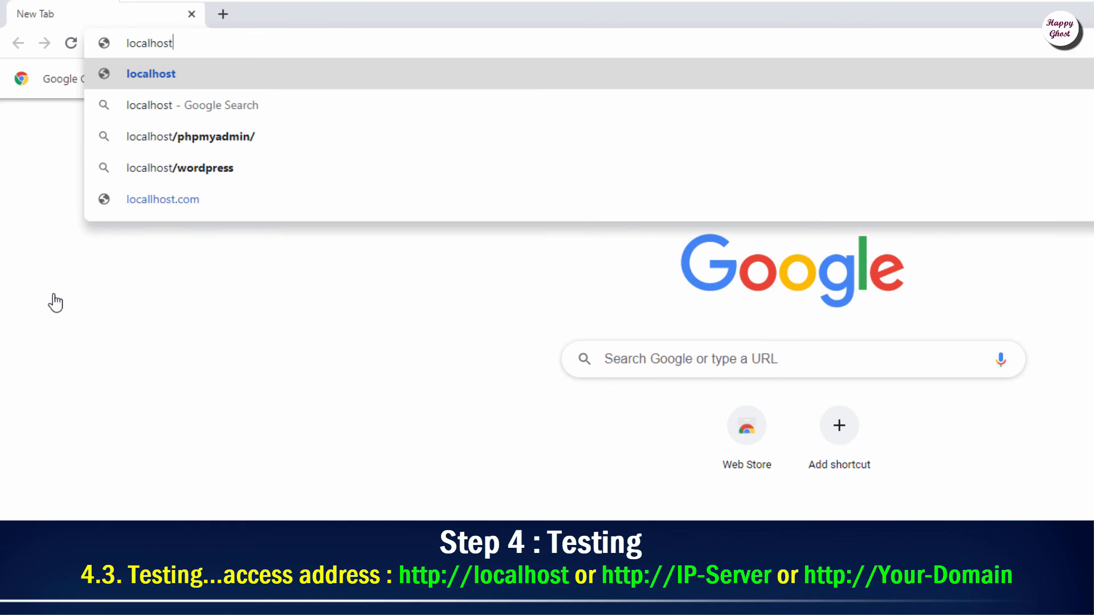
key(Return)
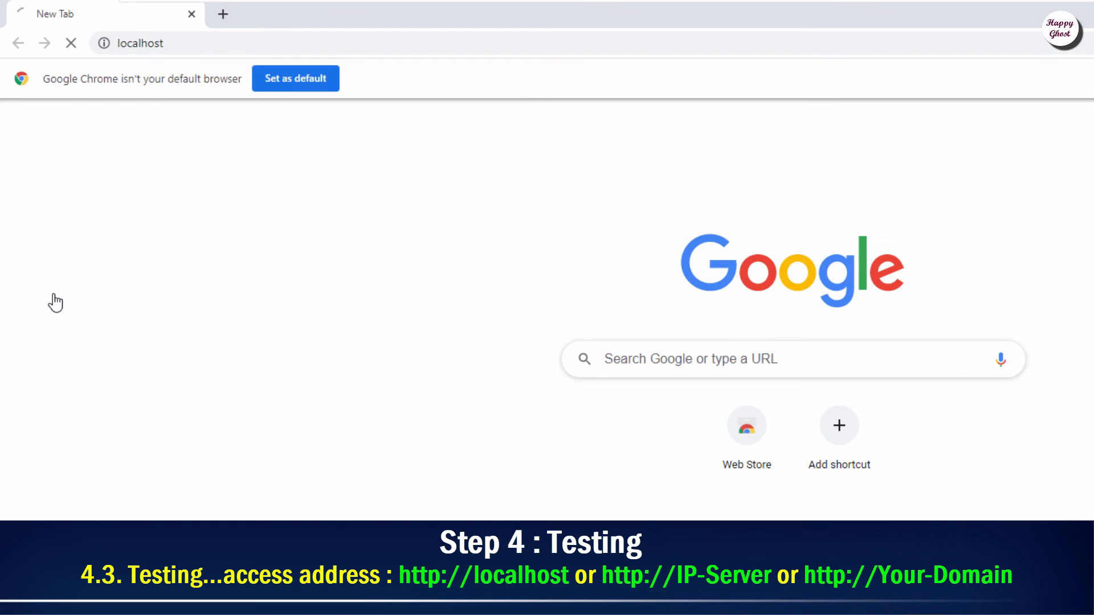